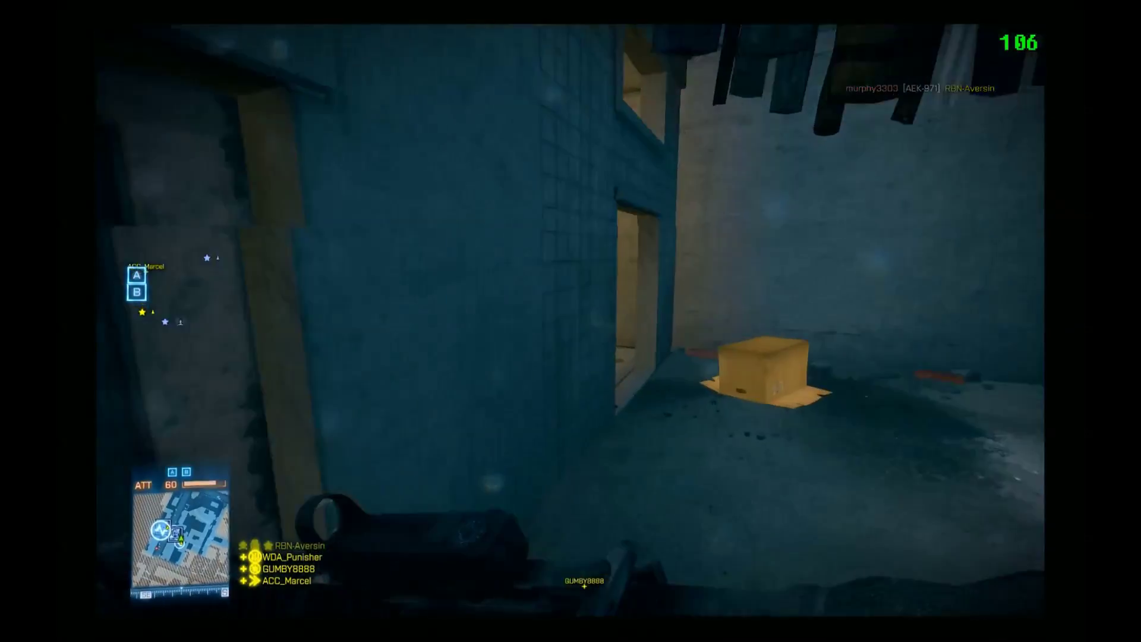
Step: Advance through the building's rooms and the sunlit alley into the red-graffiti room
key("w")
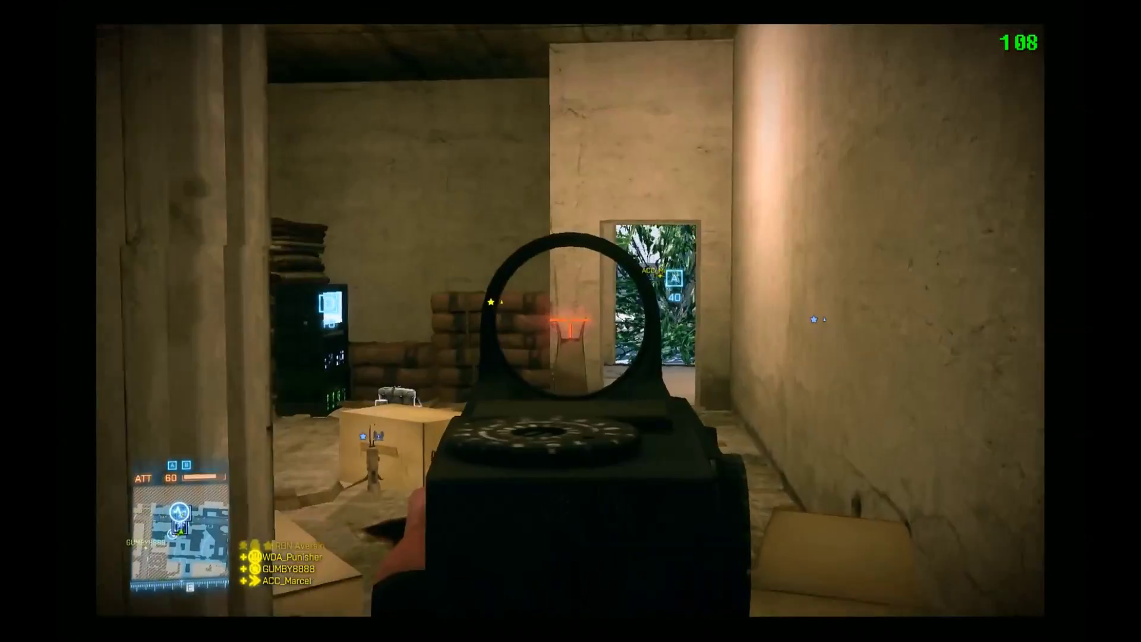
key("w")
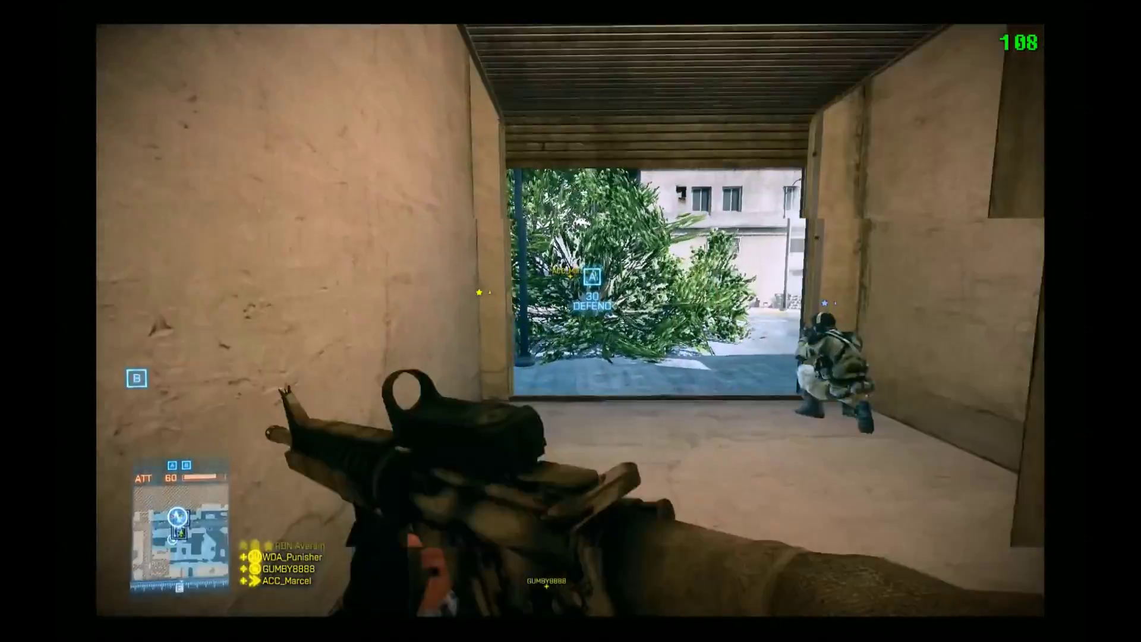
key("w")
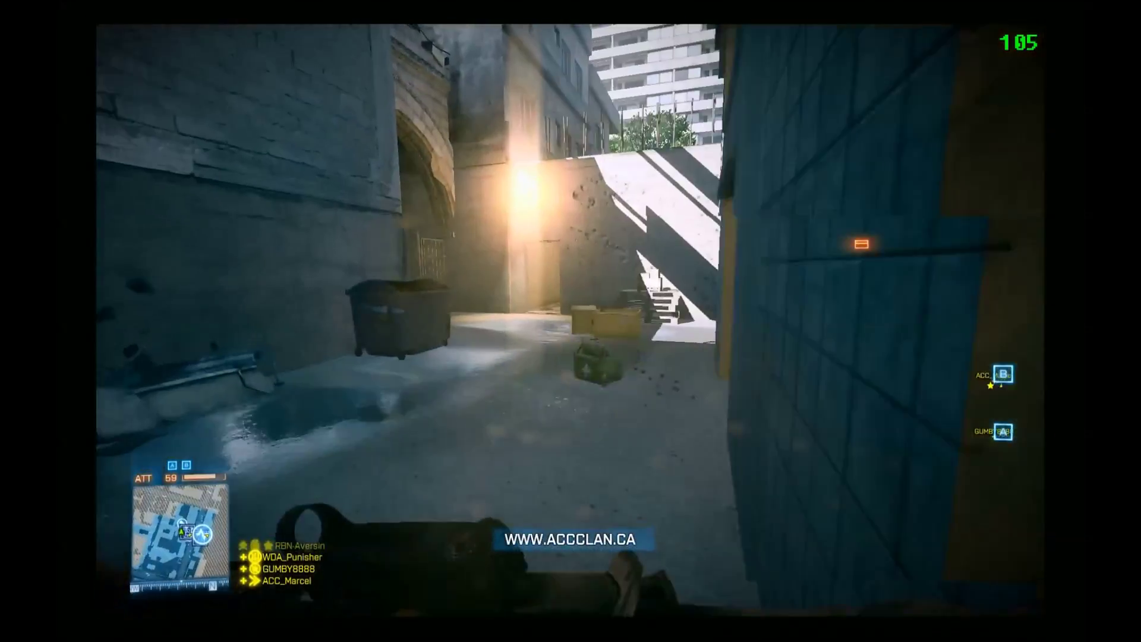
key("w")
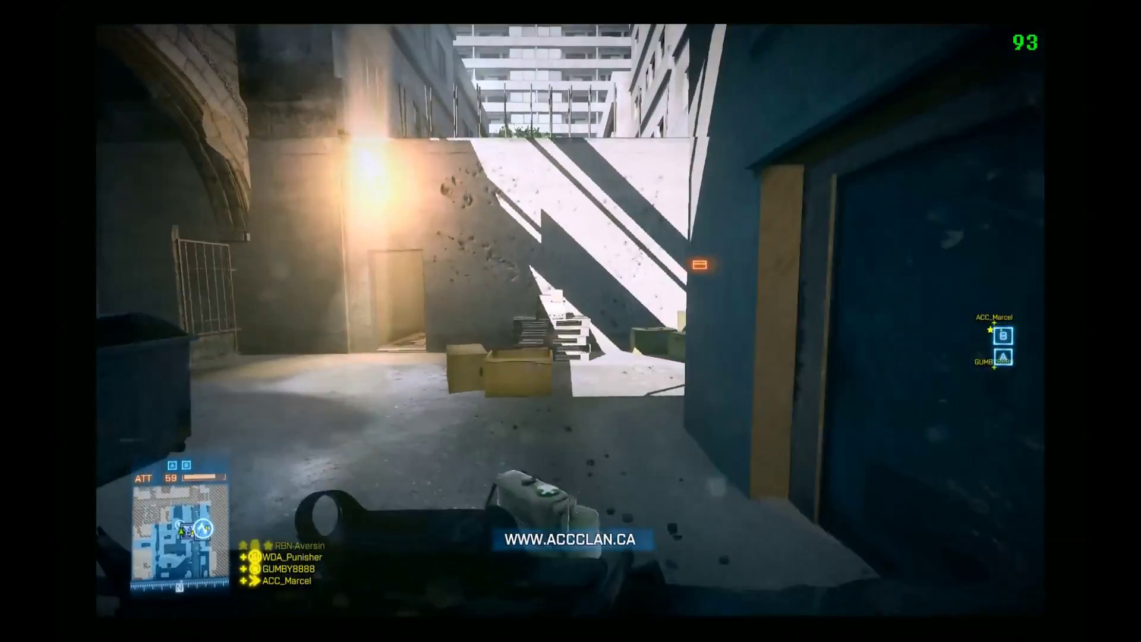
key("w")
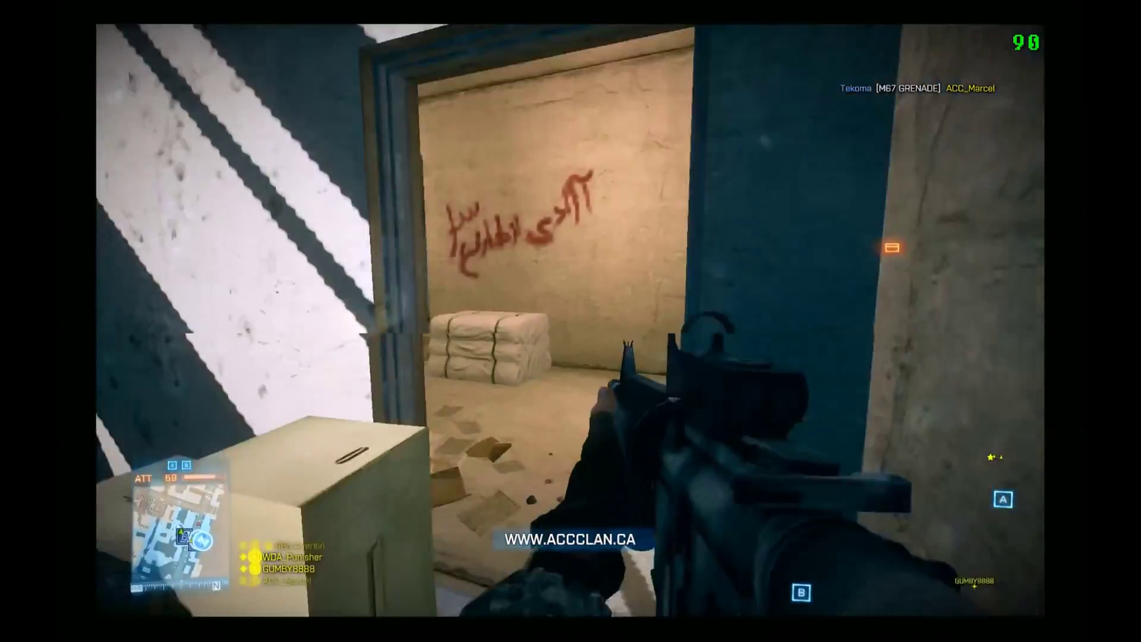
key("w")
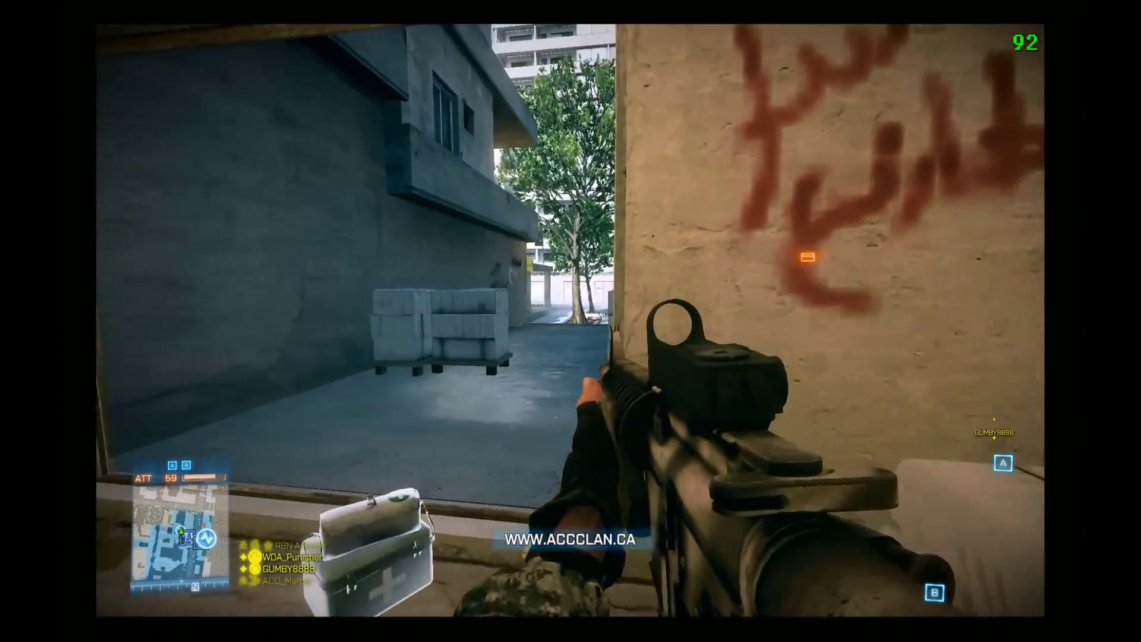
Step: Check the alley, fire from the doorway, then move through the next graffiti room toward the street
key("w")
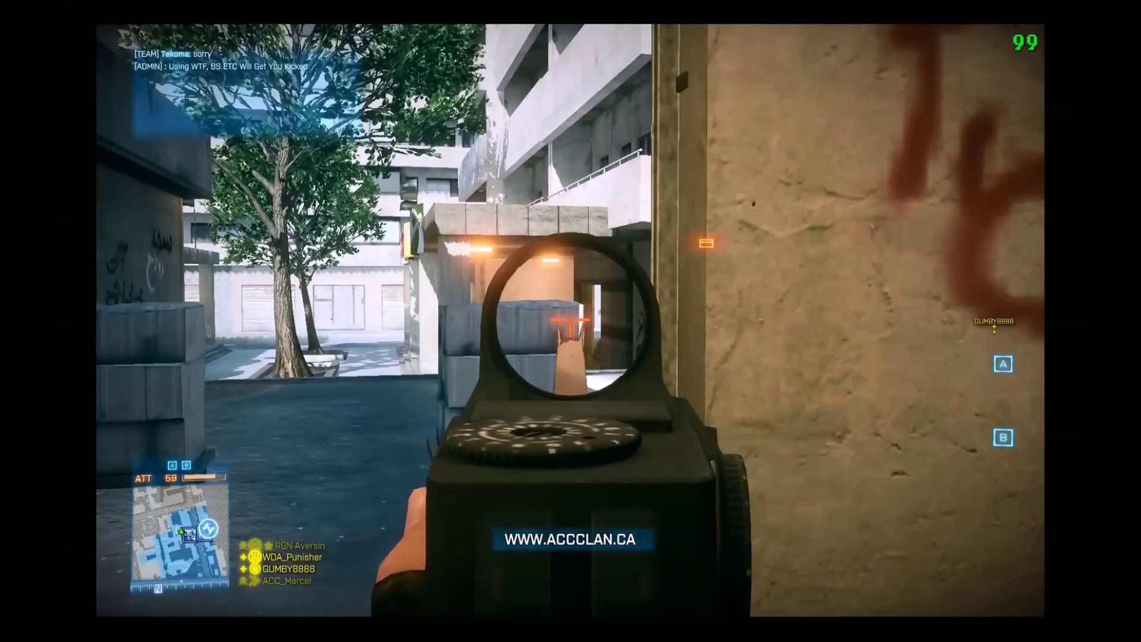
key("w")
key("s")
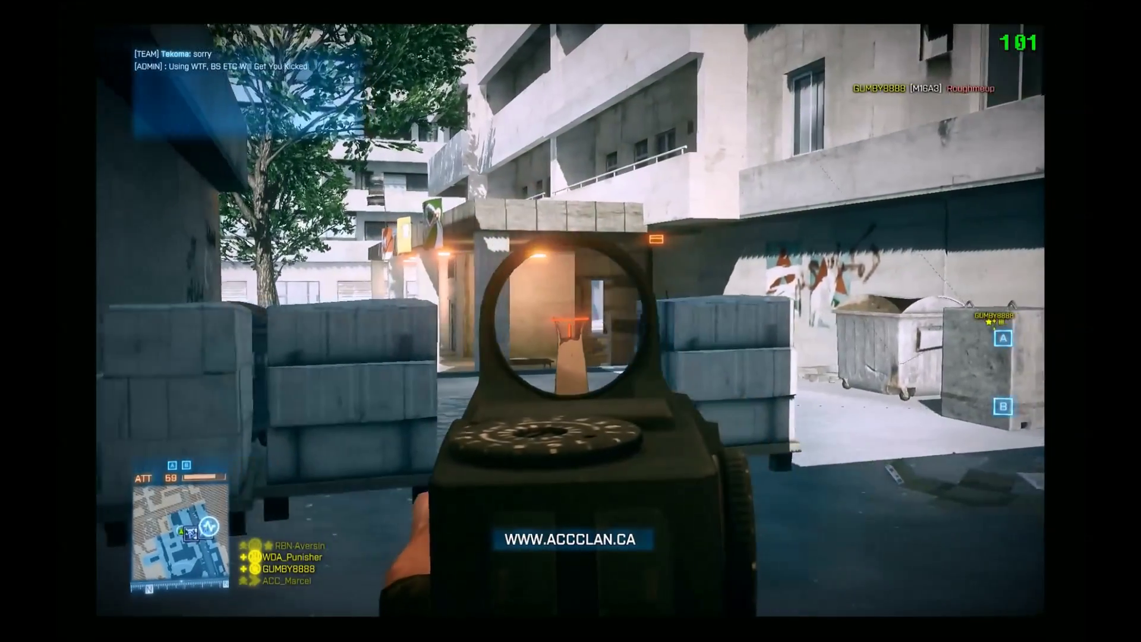
key("w")
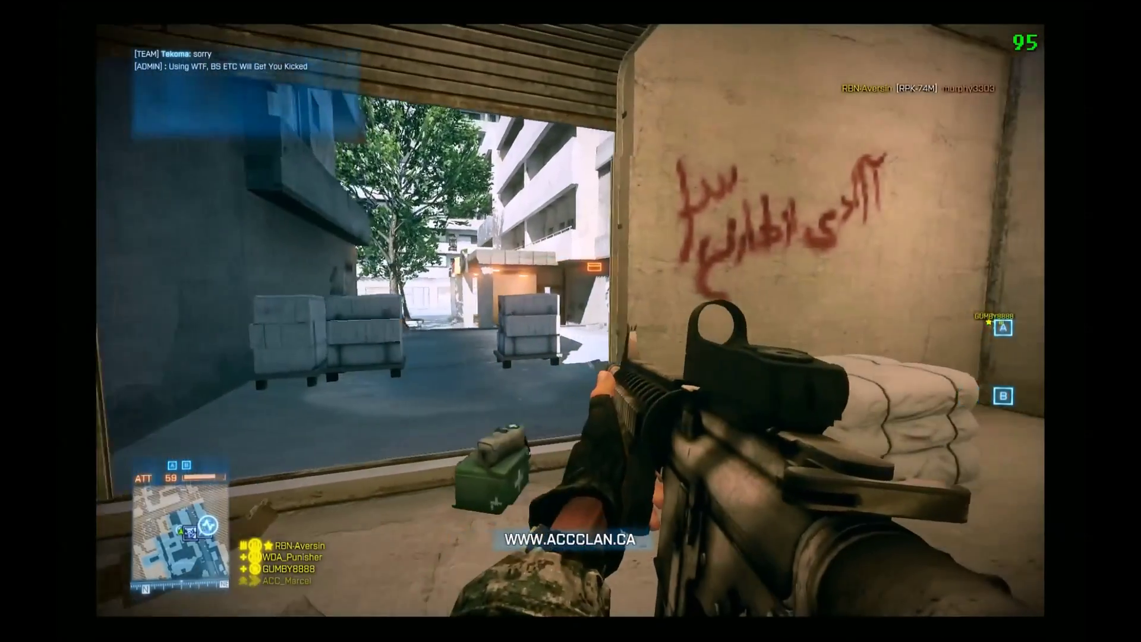
key("w")
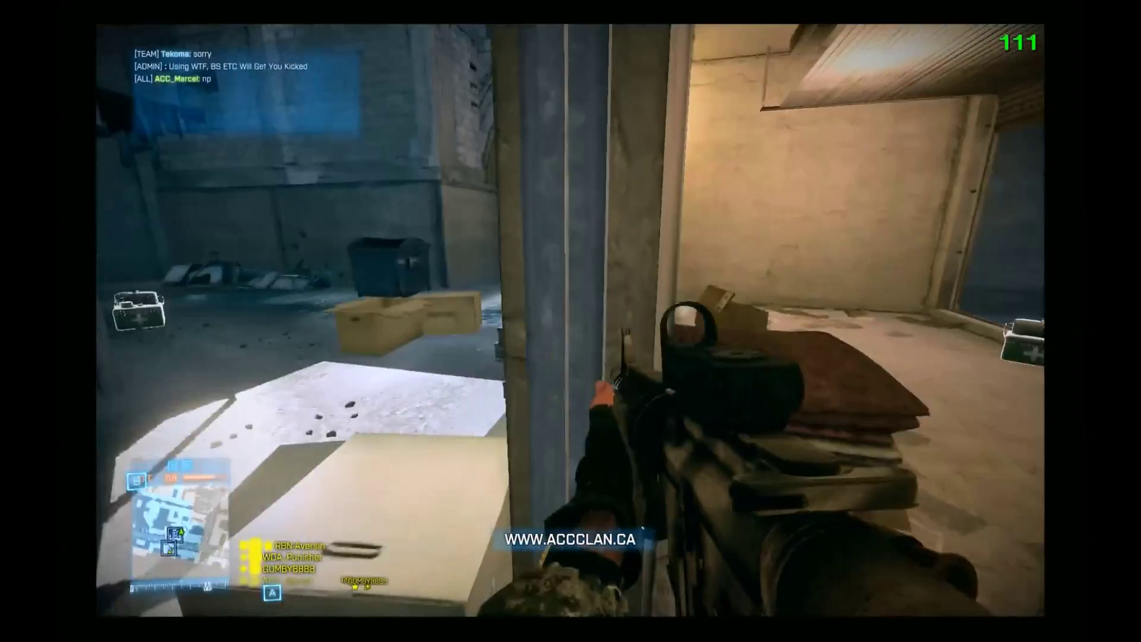
key("w")
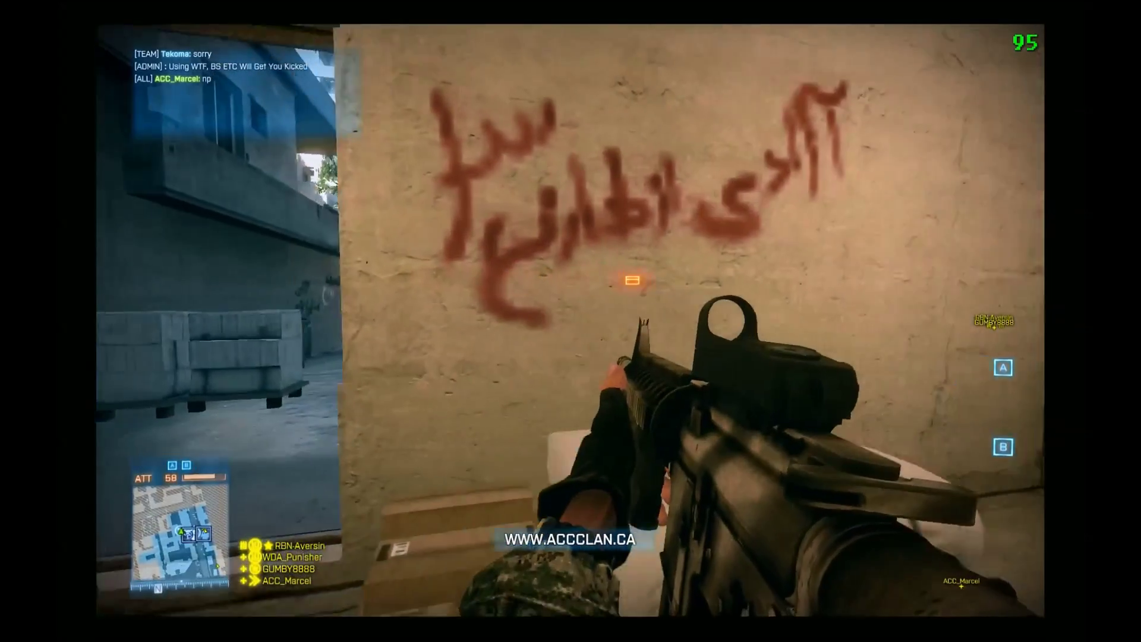
Step: Enlarge the map, aim down sights and fire at the enemy beyond the wall edge
key("m")
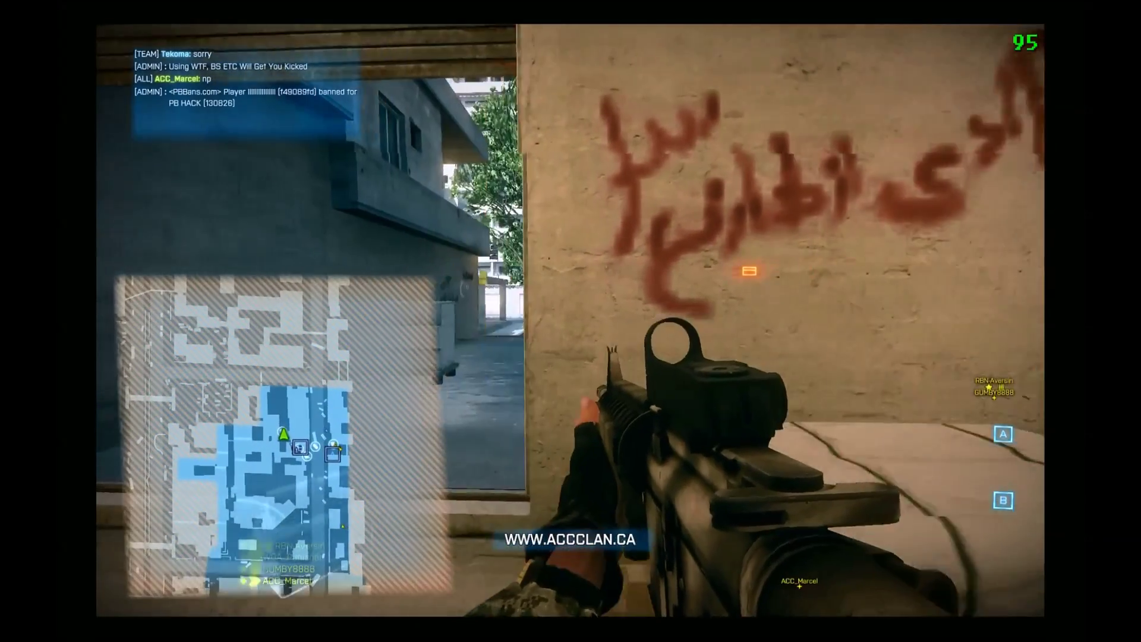
right_click(571, 321)
key("a")
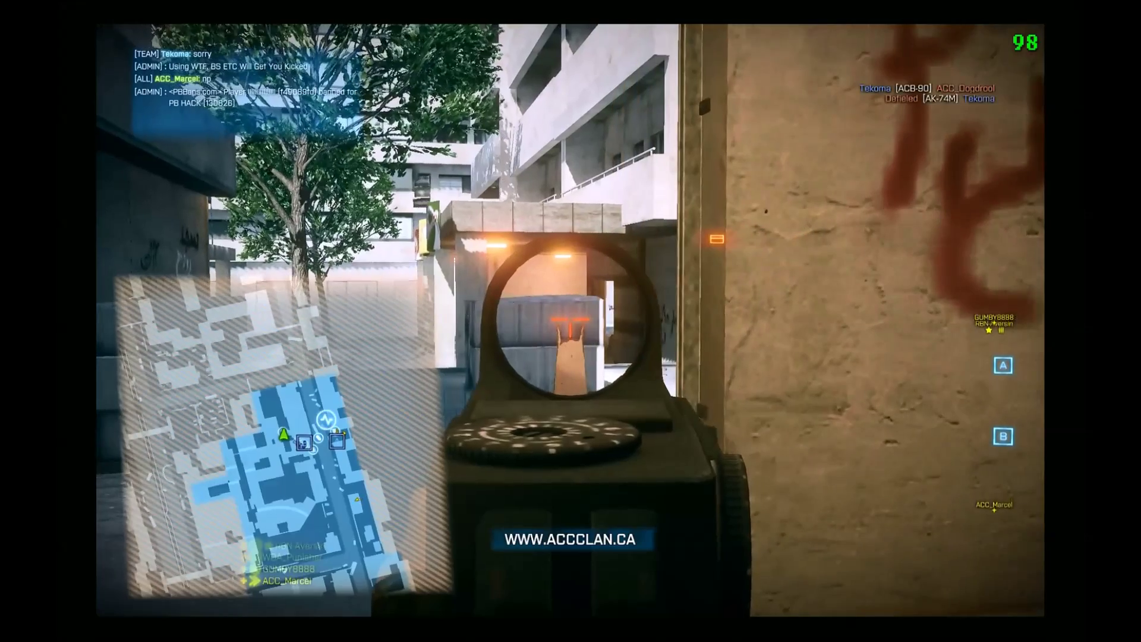
key("d")
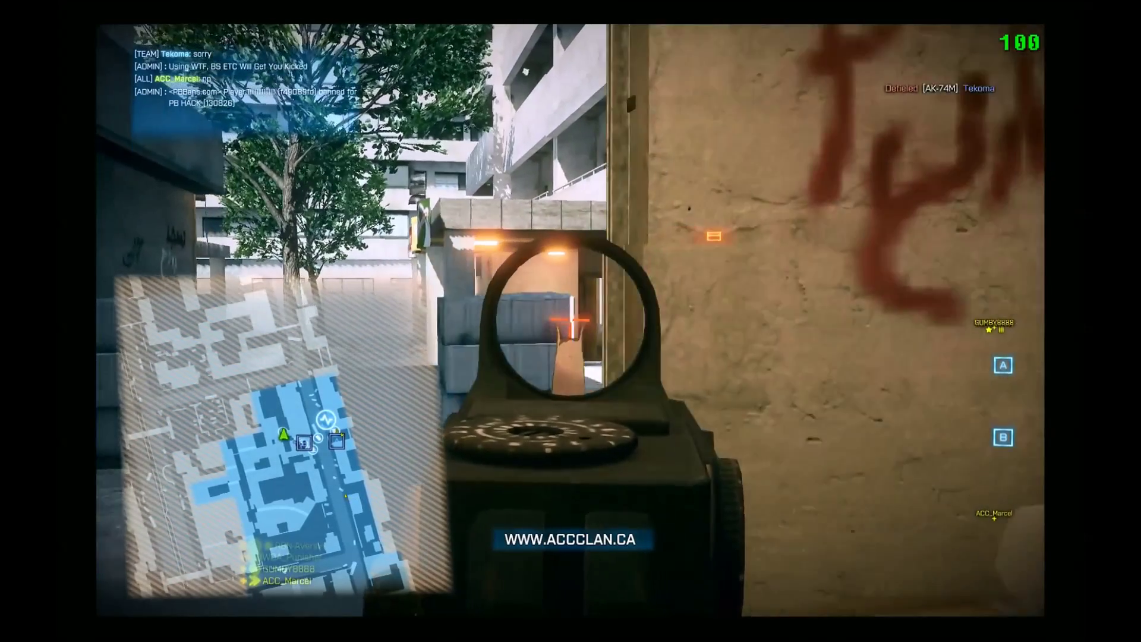
key("a")
left_click(570, 321)
key("d")
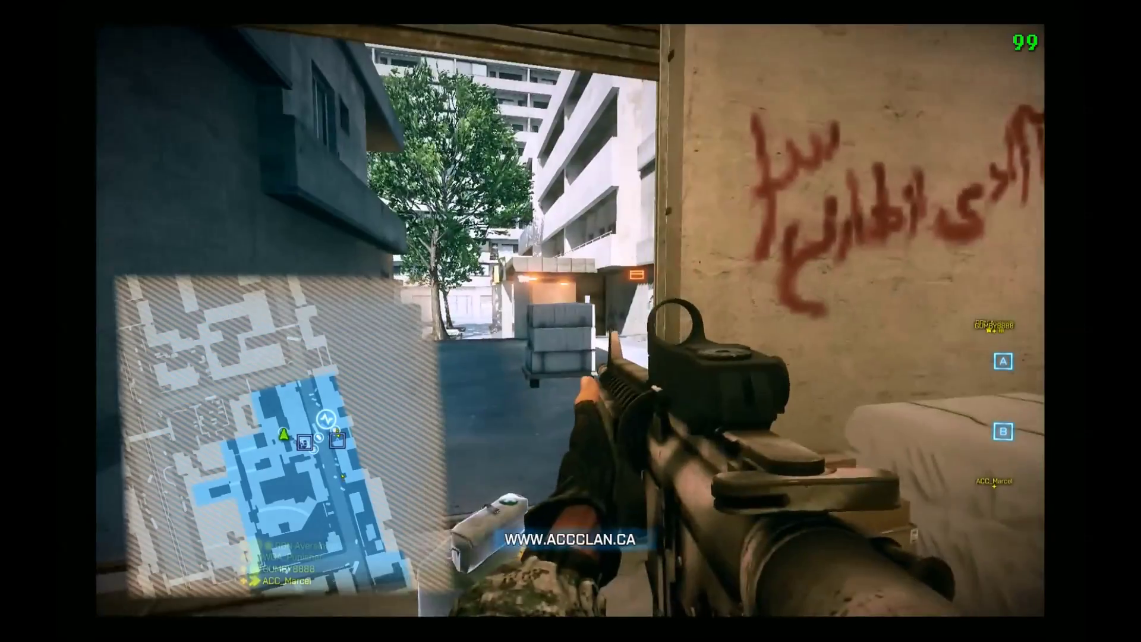
left_click(570, 321)
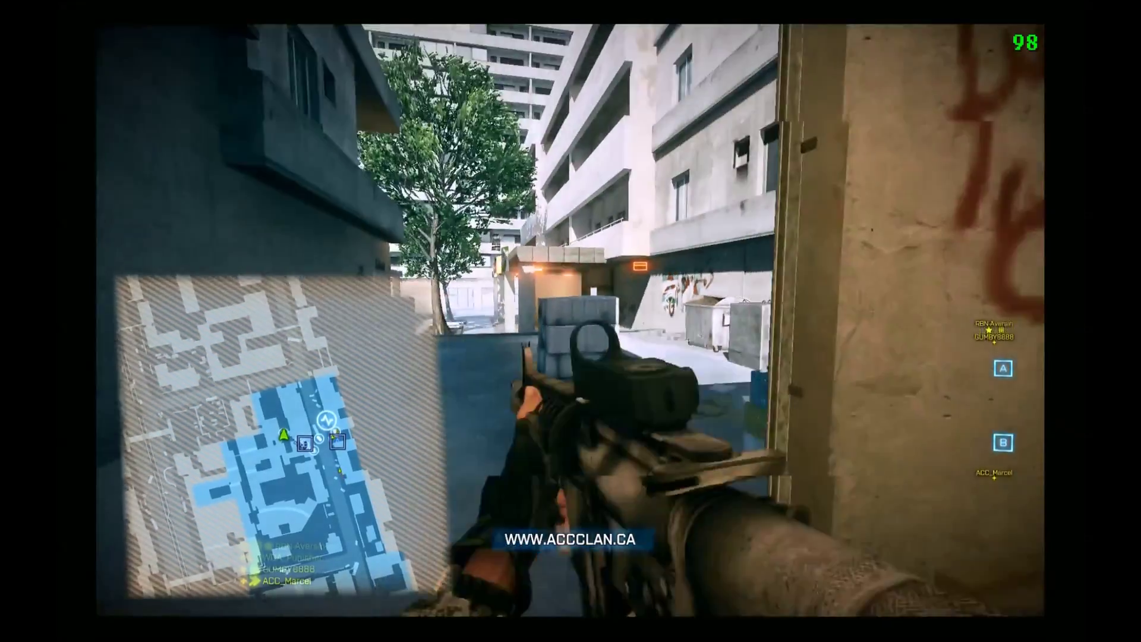
Step: Move along the wall under the overpass, then through the rooms and corridor to the street doorway
key("w")
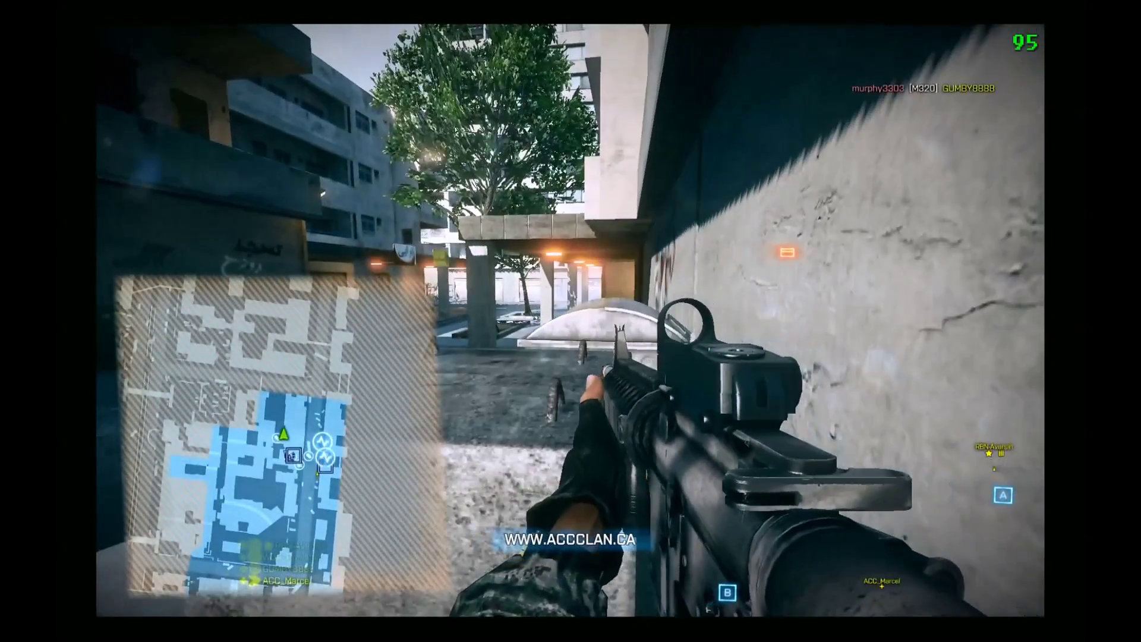
right_click(570, 321)
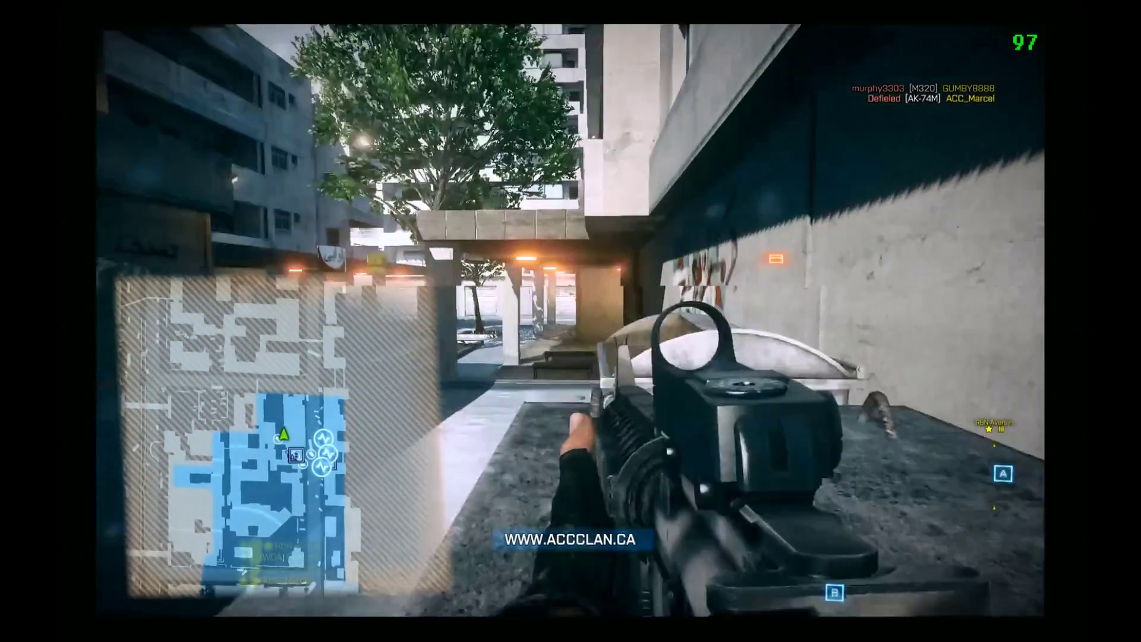
key("d")
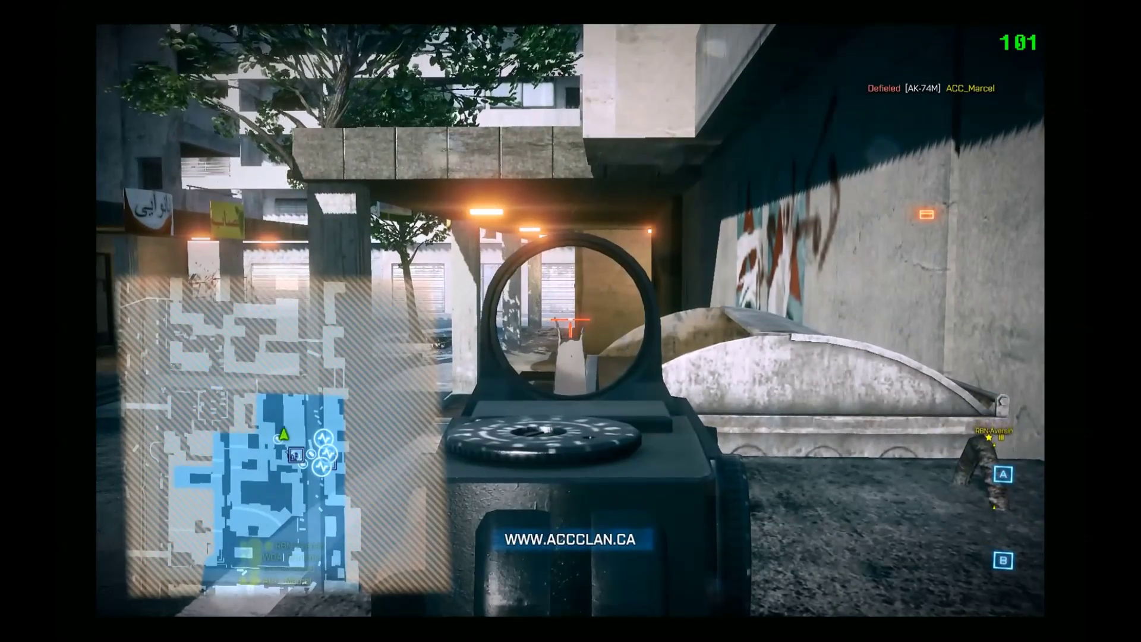
key("w")
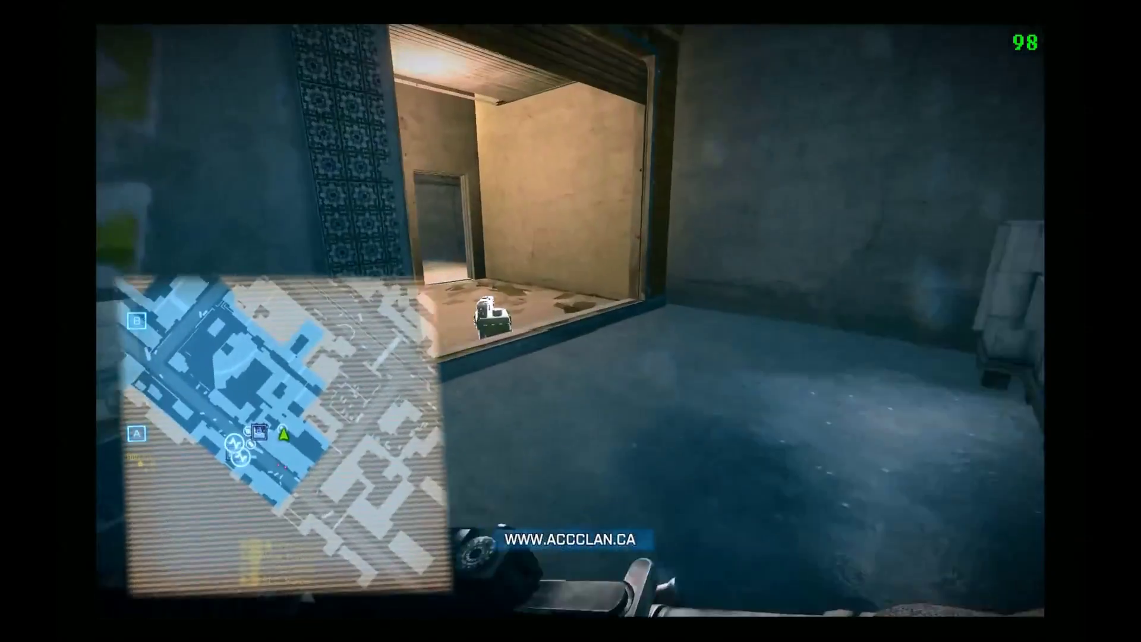
key("w")
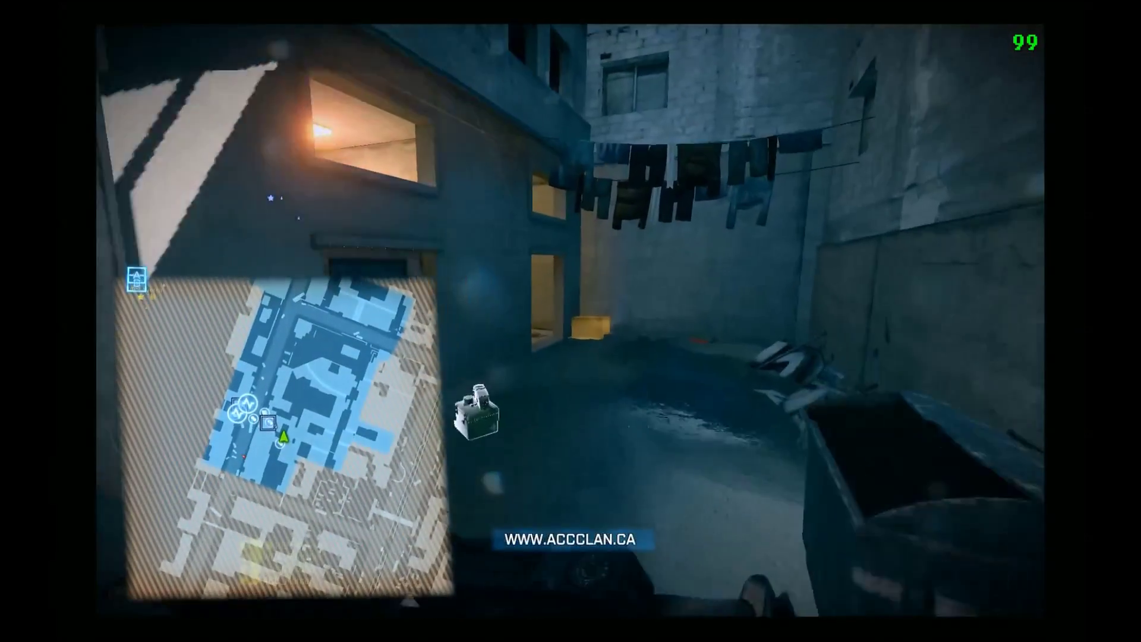
key("w")
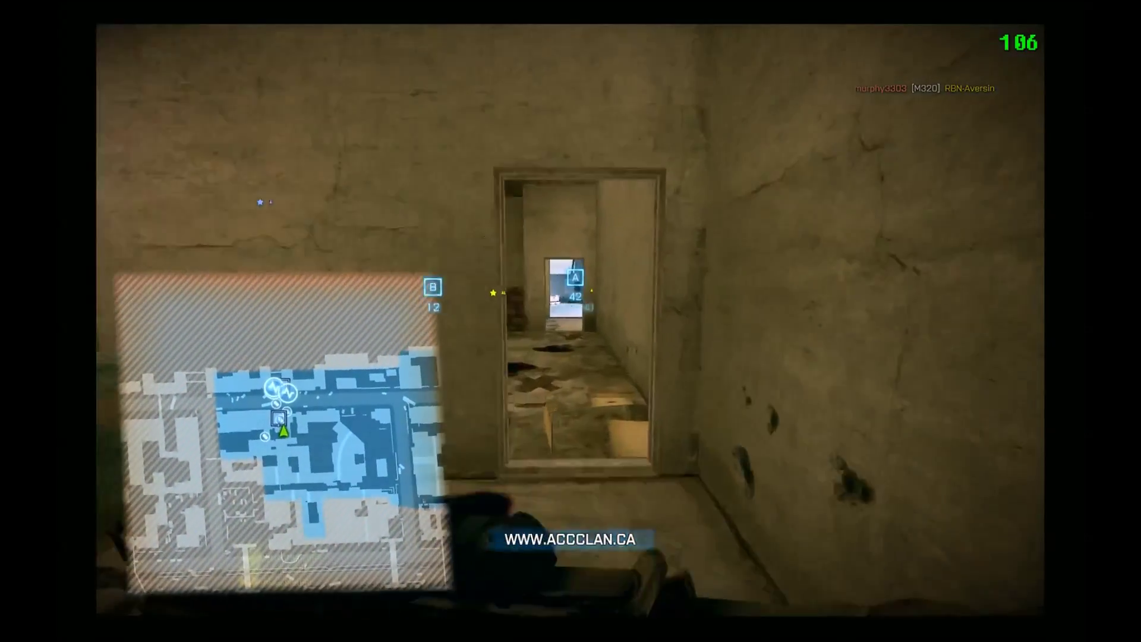
key("w")
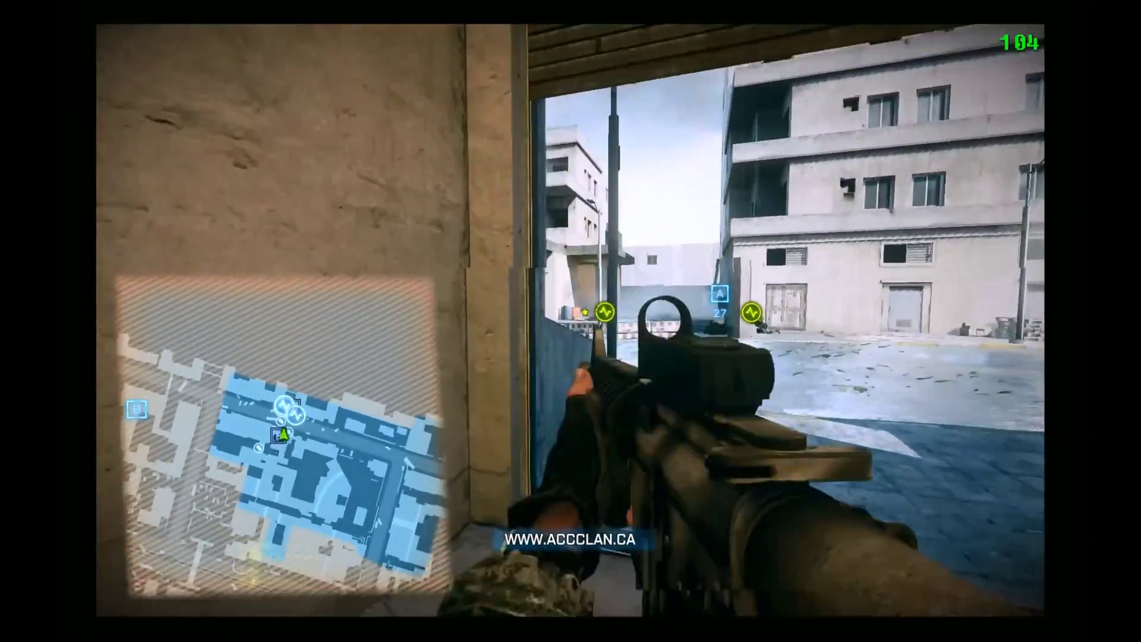
Step: Aim across the street from the wall and shoot the enemy soldier
right_click(570, 321)
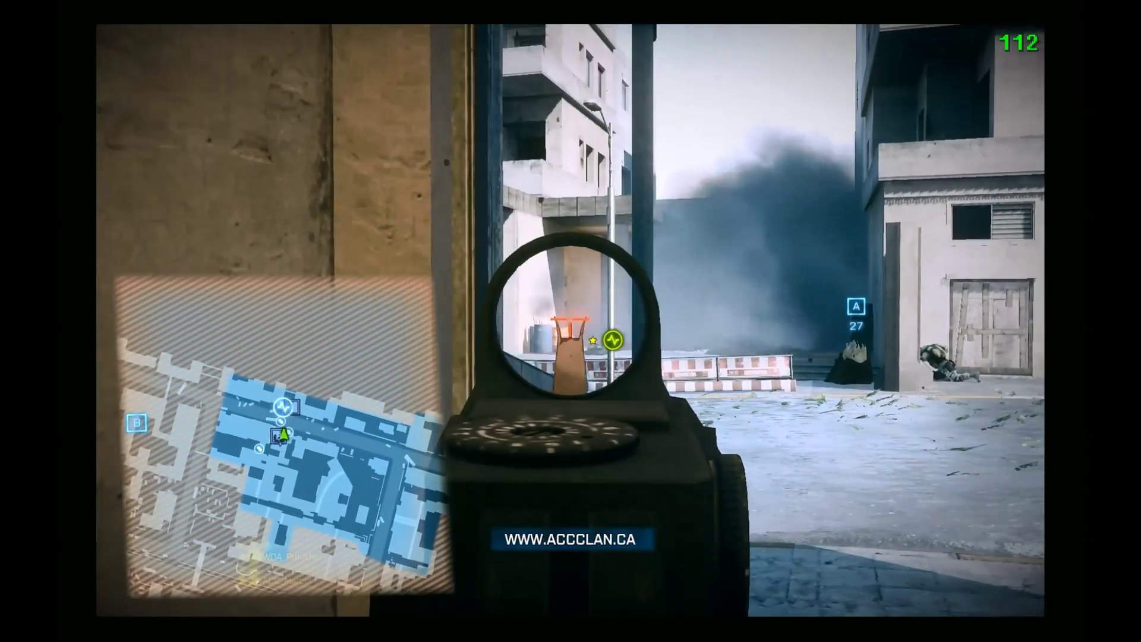
right_click(570, 320)
key("w")
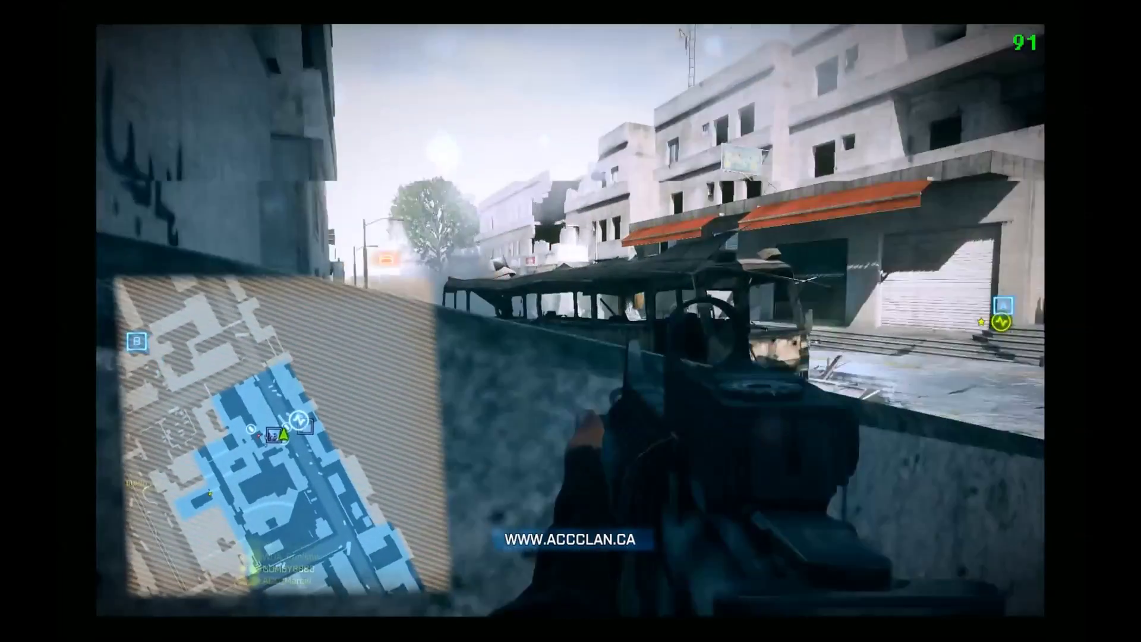
right_click(570, 321)
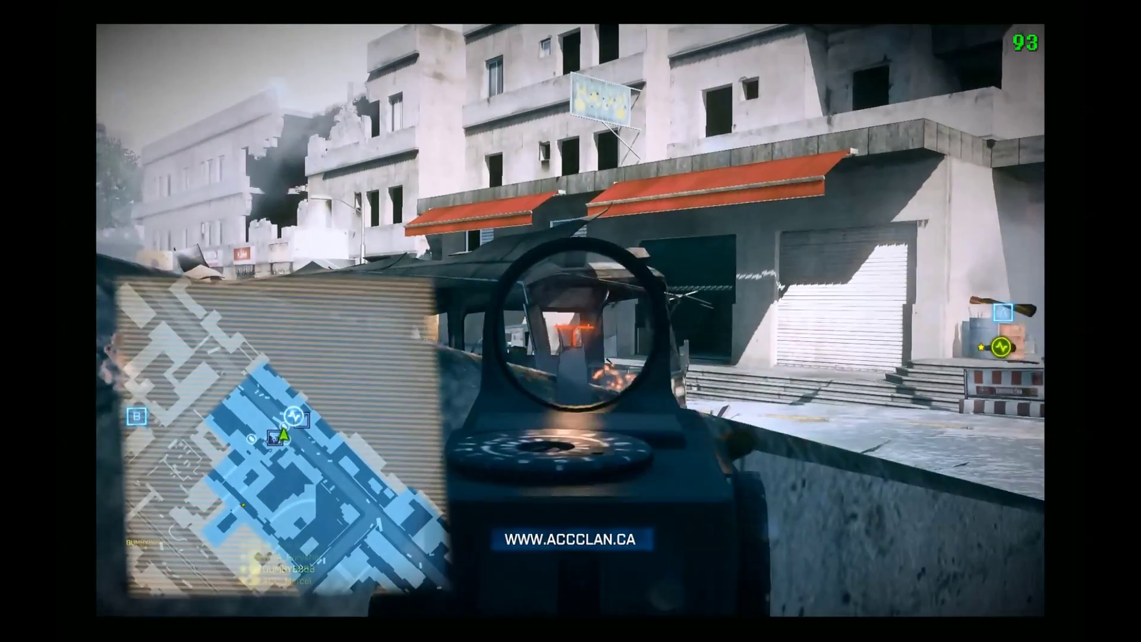
left_click(571, 321)
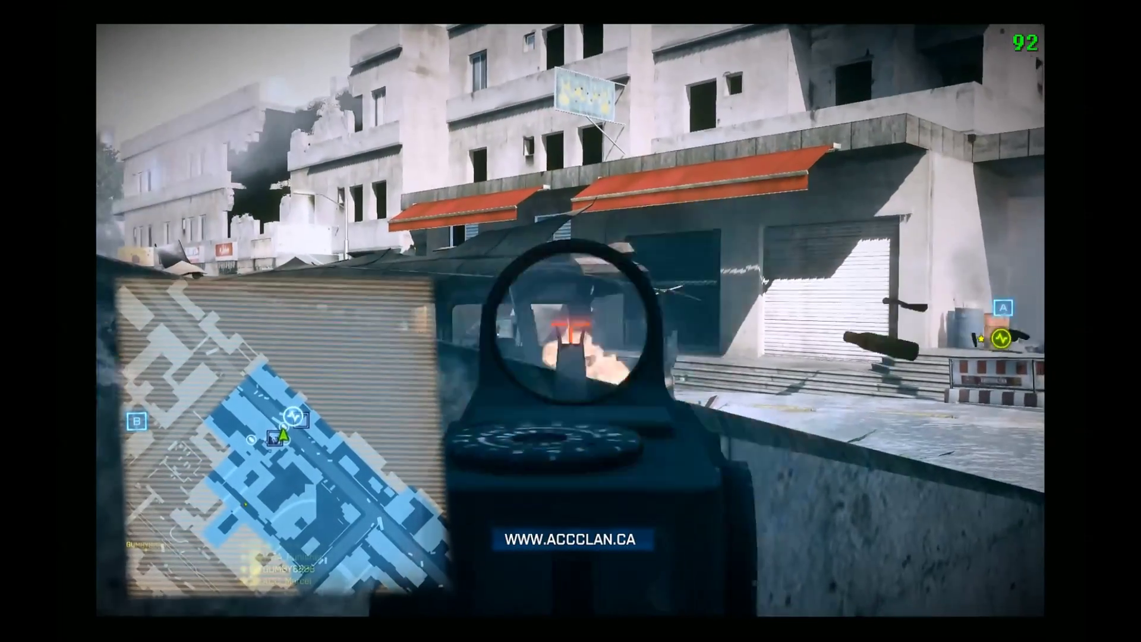
right_click(571, 321)
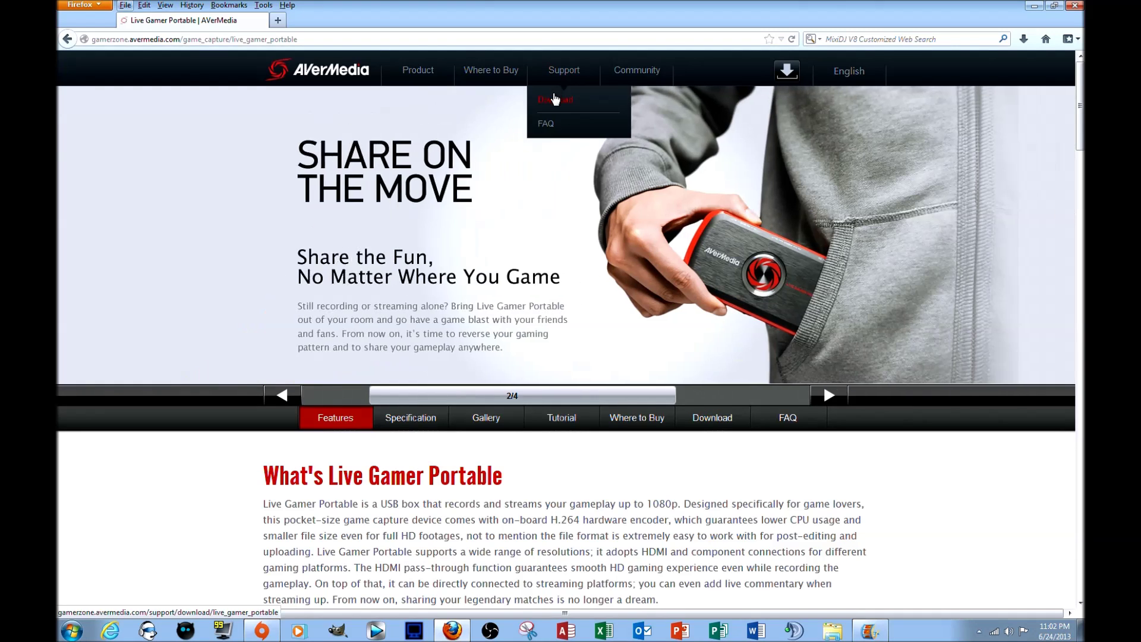
Step: Open the Live Gamer Portable download page and dismiss the game notification
left_click(560, 104)
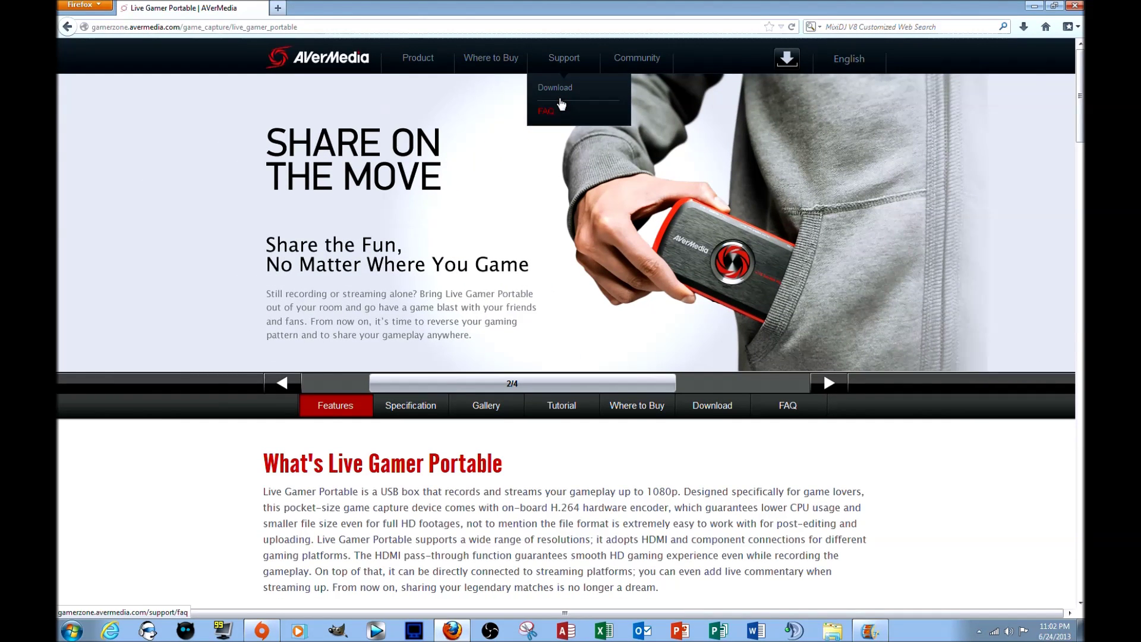
left_click(560, 104)
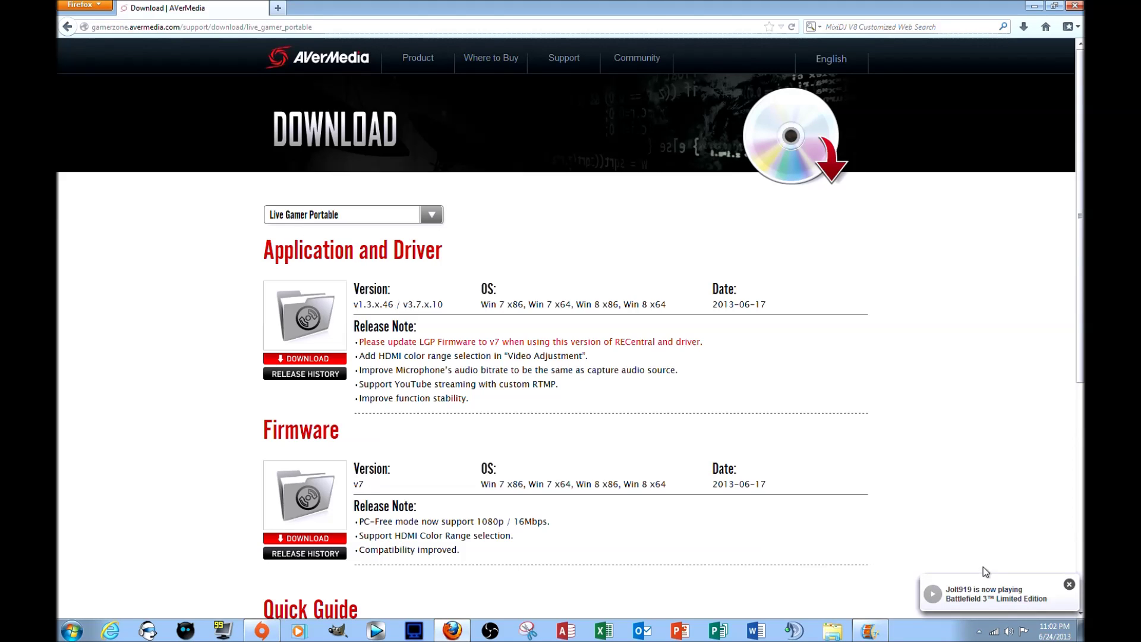
left_click(1069, 585)
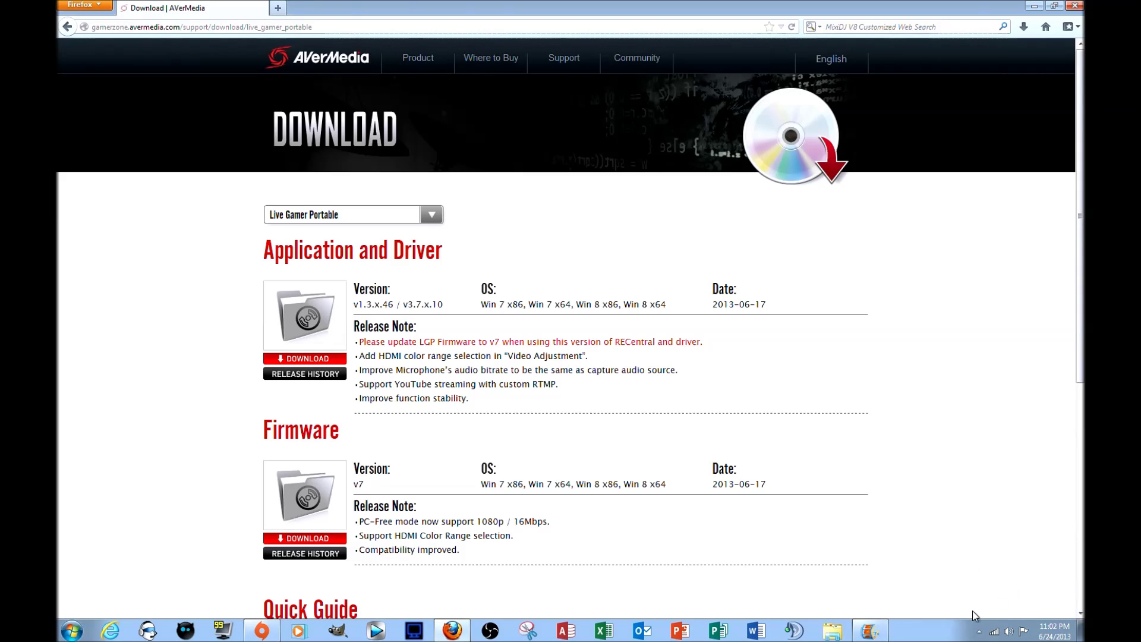
Step: Minimize Firefox and bring up the tray sound options menu
mouse_move(507, 67)
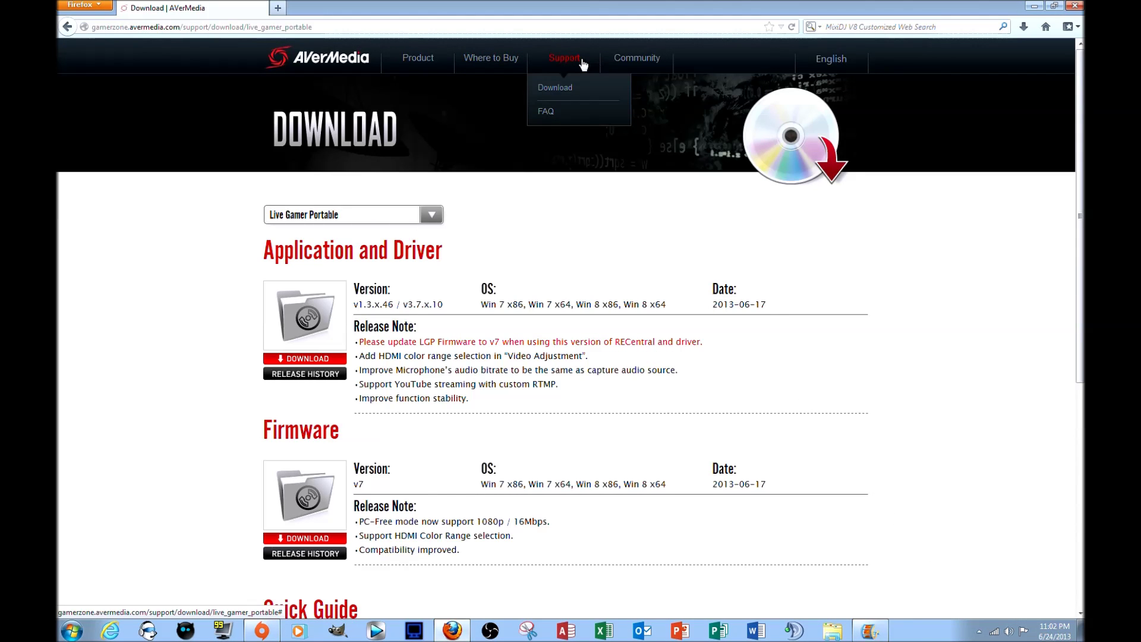
left_click(1034, 6)
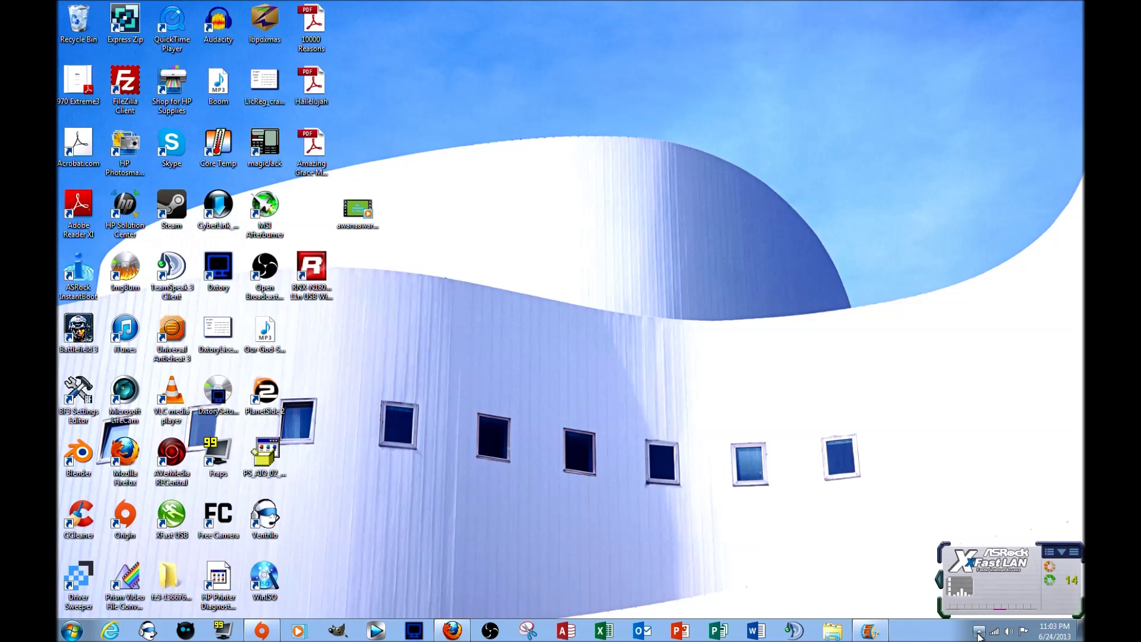
right_click(1009, 631)
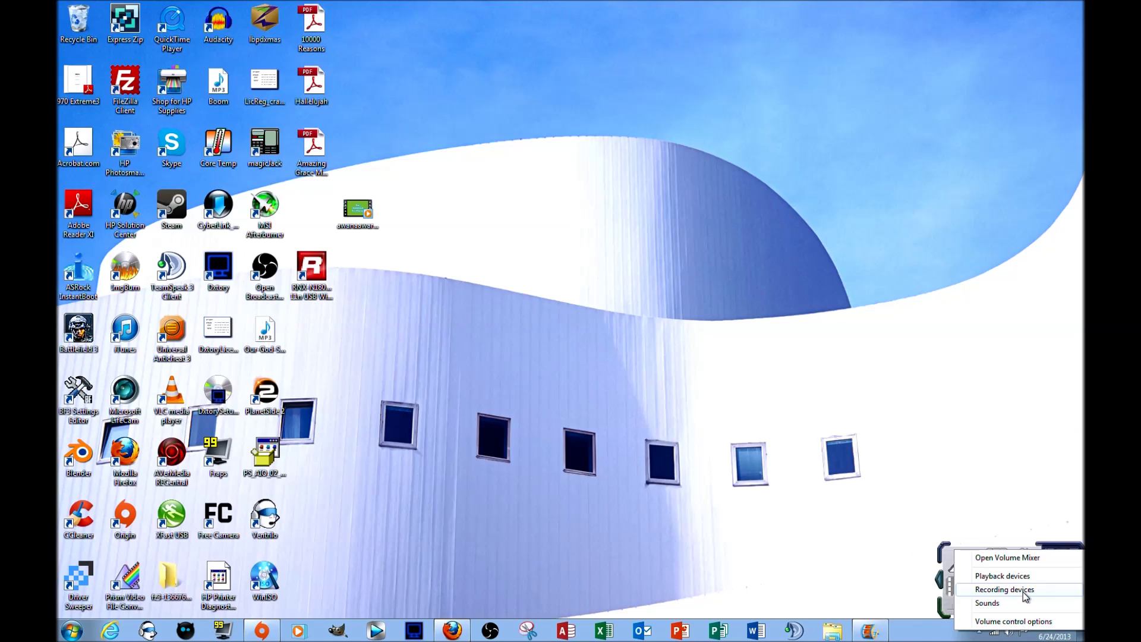
Step: Open Playback devices, select the Realtek Speakers, then go to the Recording devices list
left_click(1010, 576)
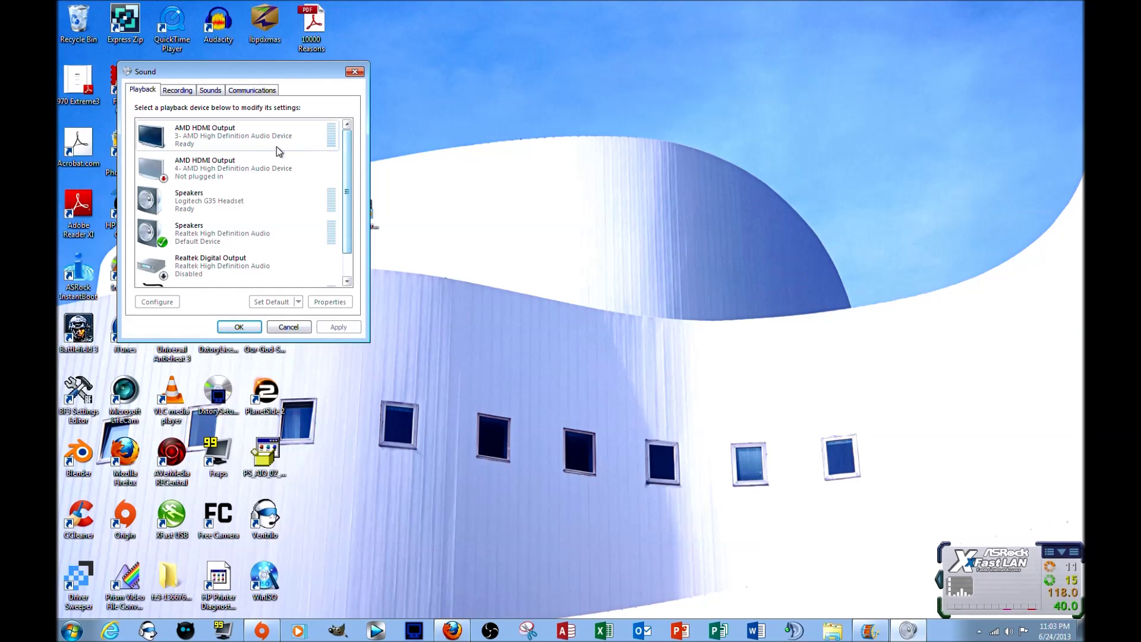
mouse_move(347, 191)
left_mouse_down()
mouse_move(355, 216)
mouse_move(360, 189)
left_mouse_up()
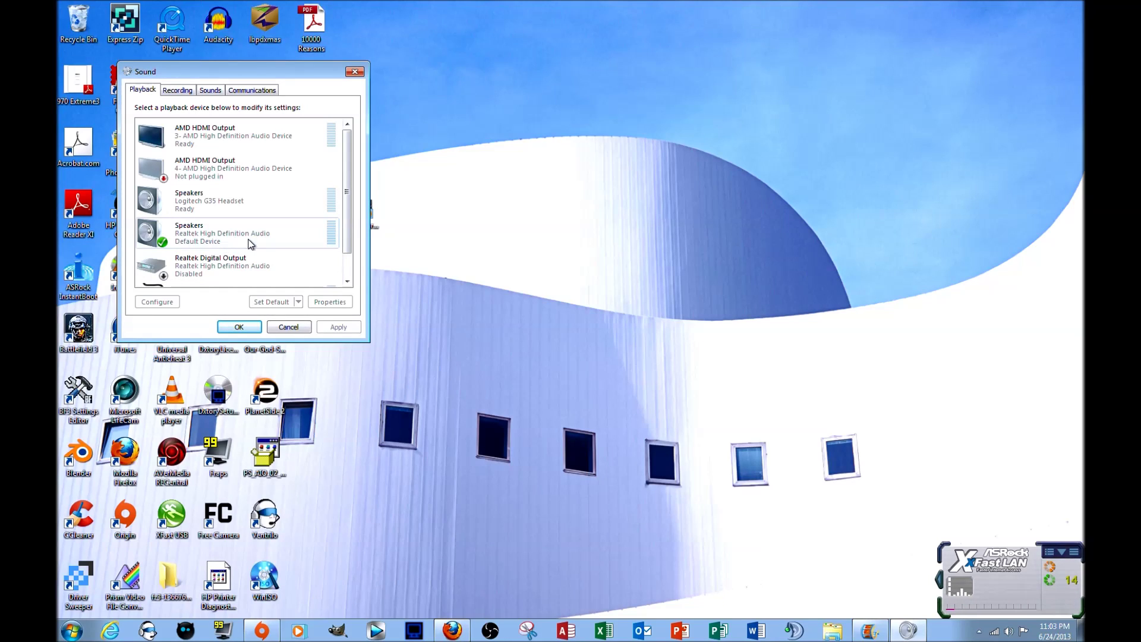
left_click(224, 239)
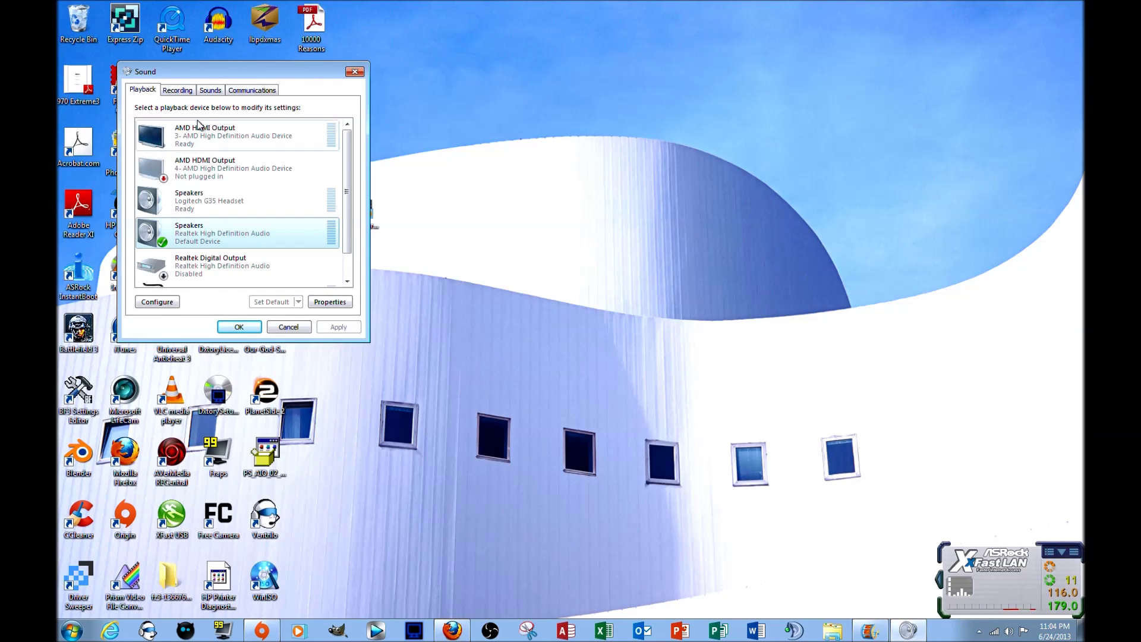
left_click(180, 89)
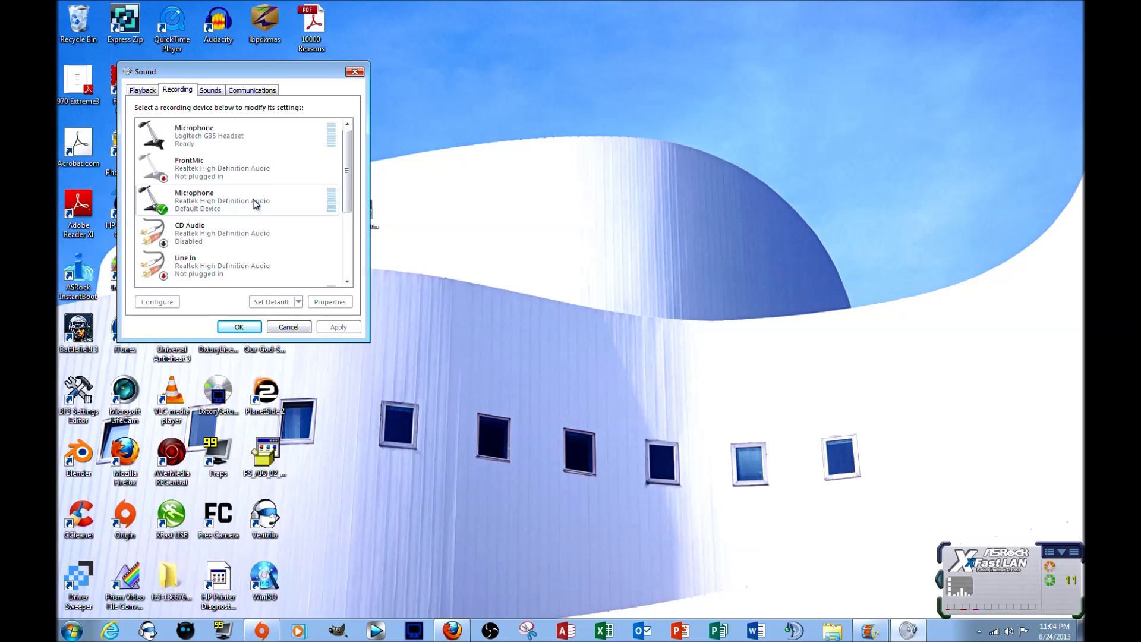
Step: Drag the Sound window toward the screen centre and open the Realtek Microphone's options
left_click_drag(272, 82, 513, 79)
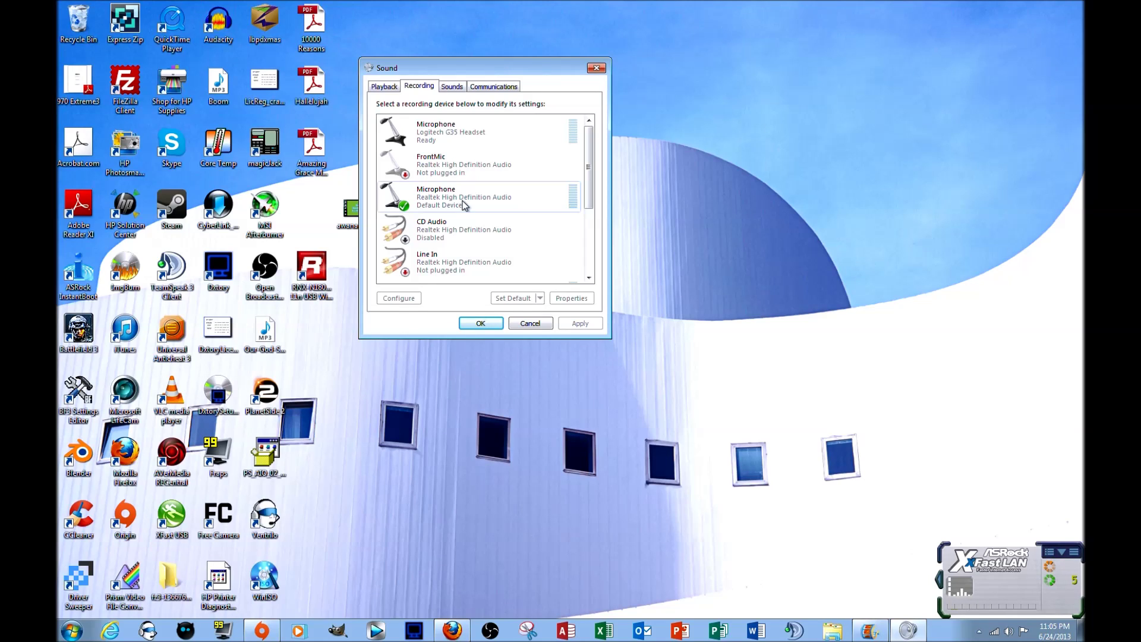
left_click(464, 205)
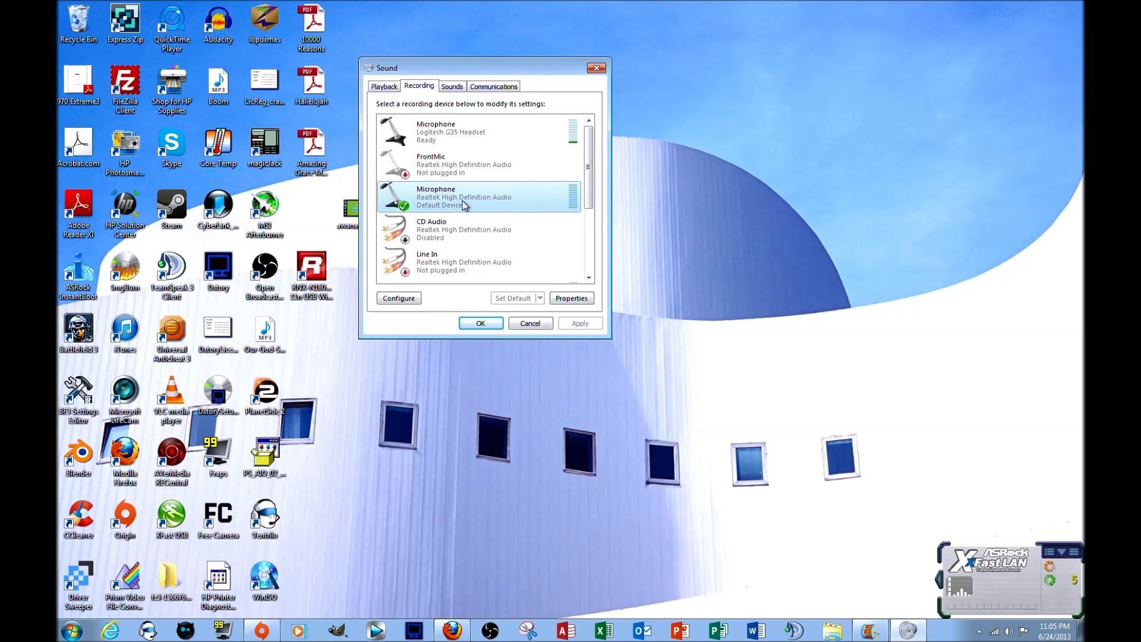
right_click(464, 205)
left_click(512, 273)
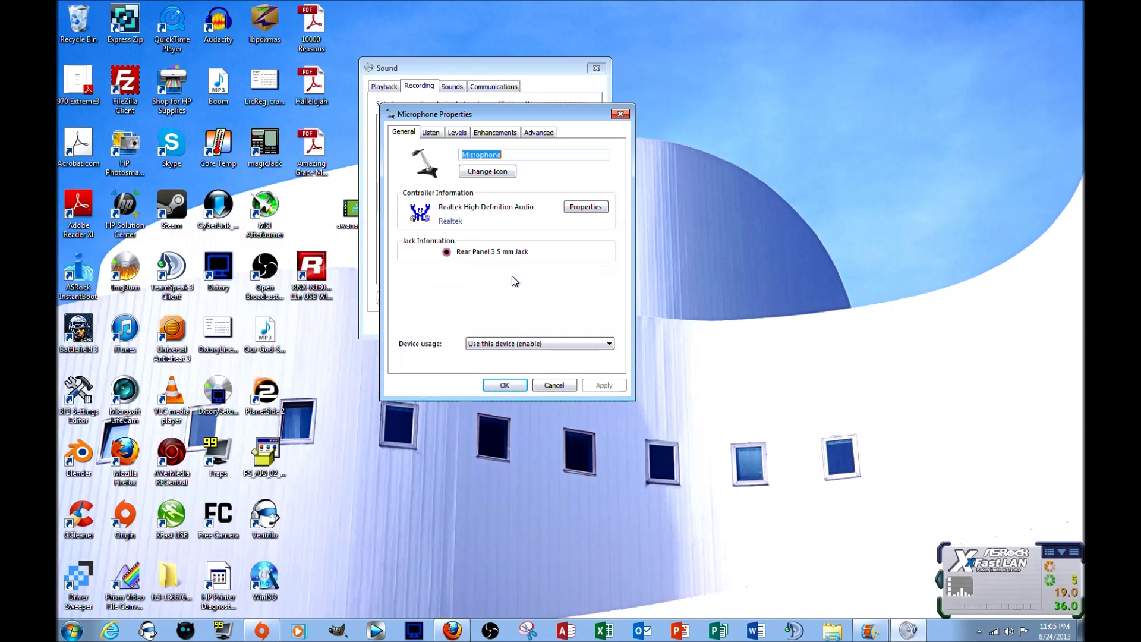
left_click(431, 133)
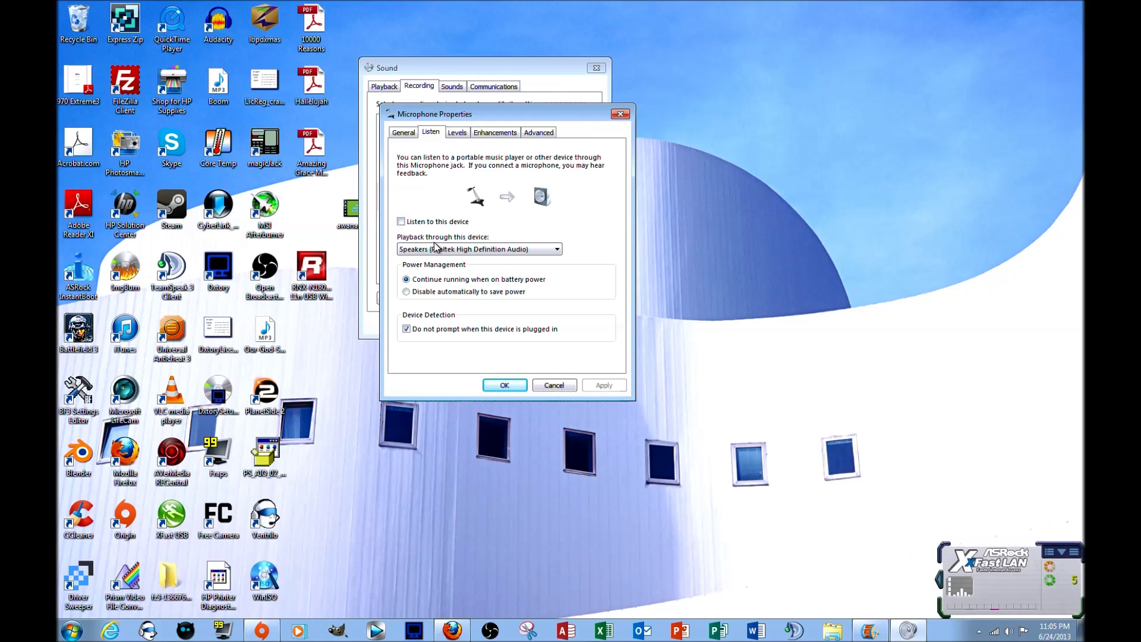
left_click(457, 135)
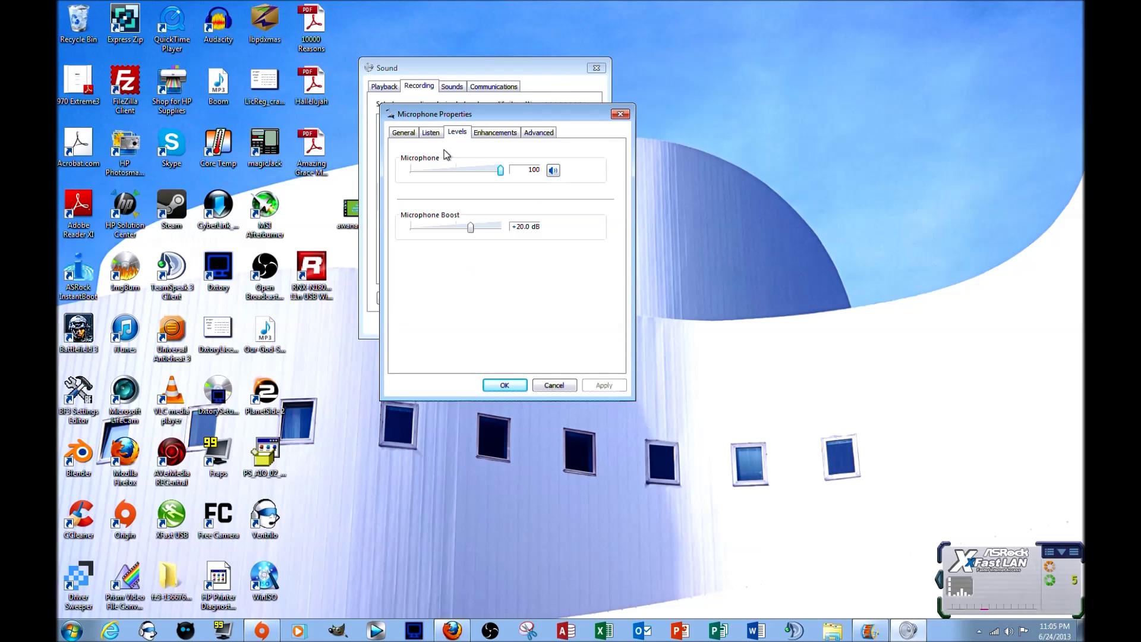
left_click(499, 134)
left_click(548, 133)
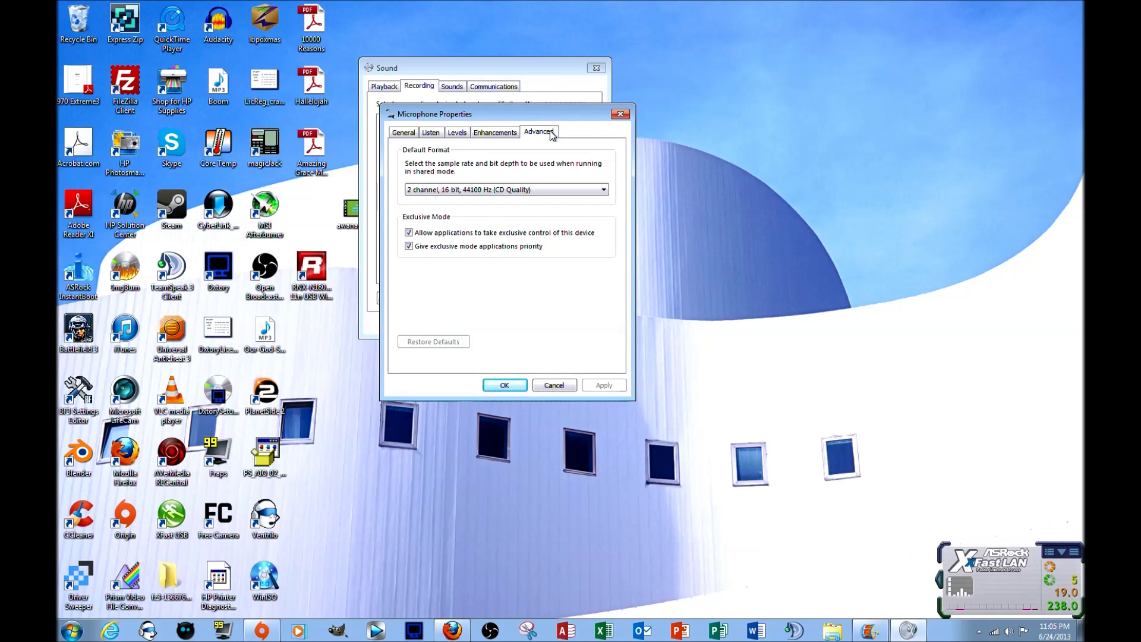
left_click(503, 385)
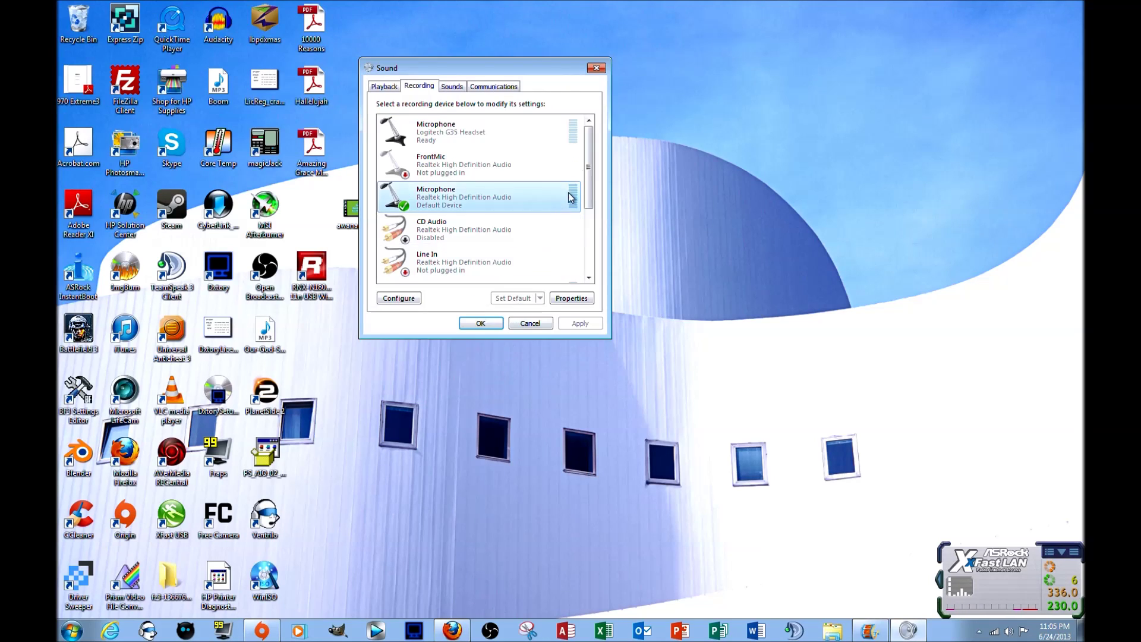
Step: Select Stereo Mix in the Recording list and open its right-click options menu
left_click_drag(589, 173, 583, 235)
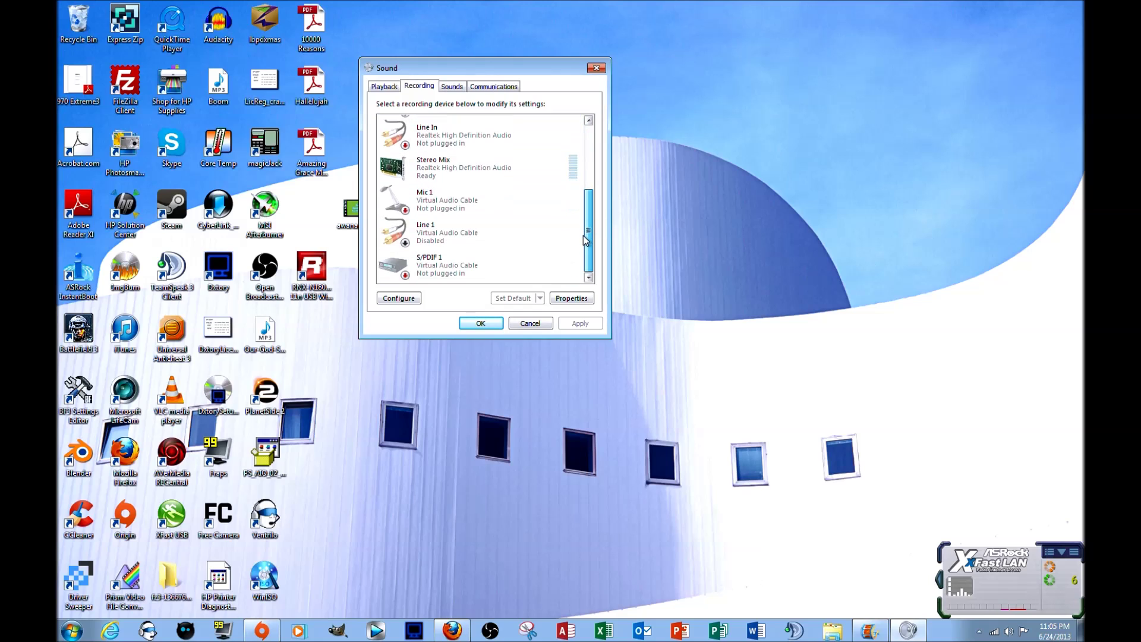
left_click(490, 177)
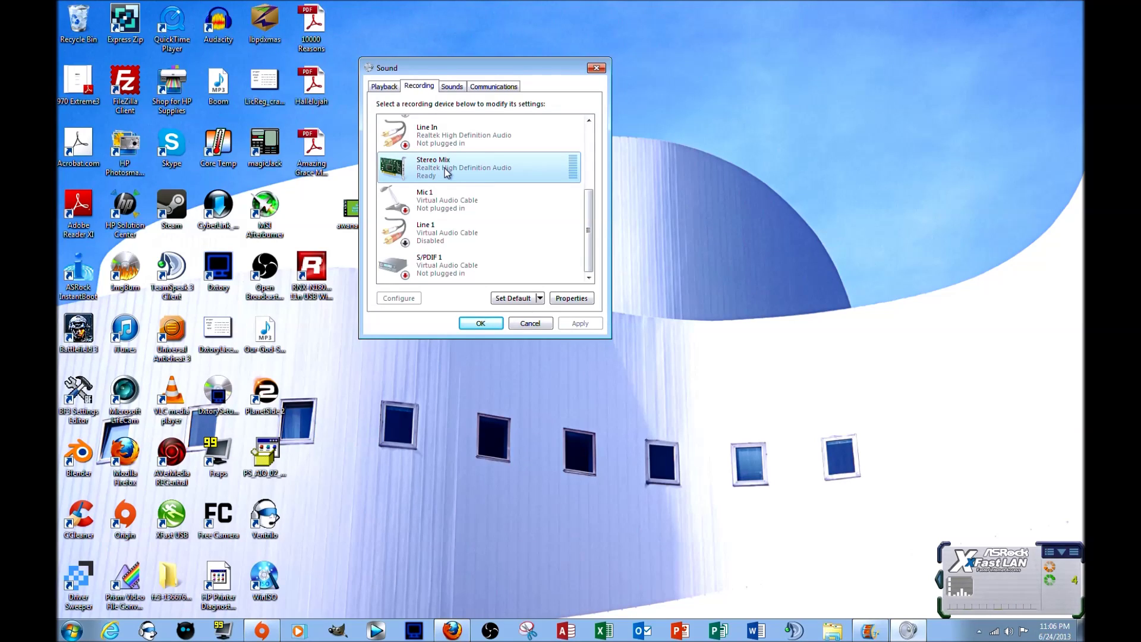
left_click_drag(587, 252, 476, 157)
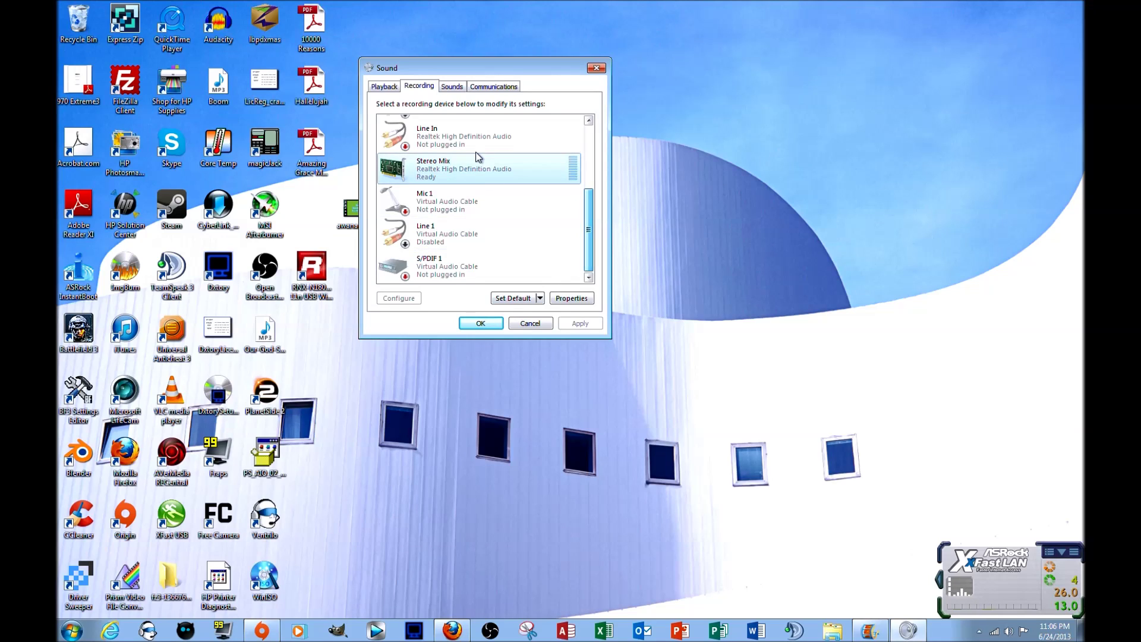
right_click(482, 177)
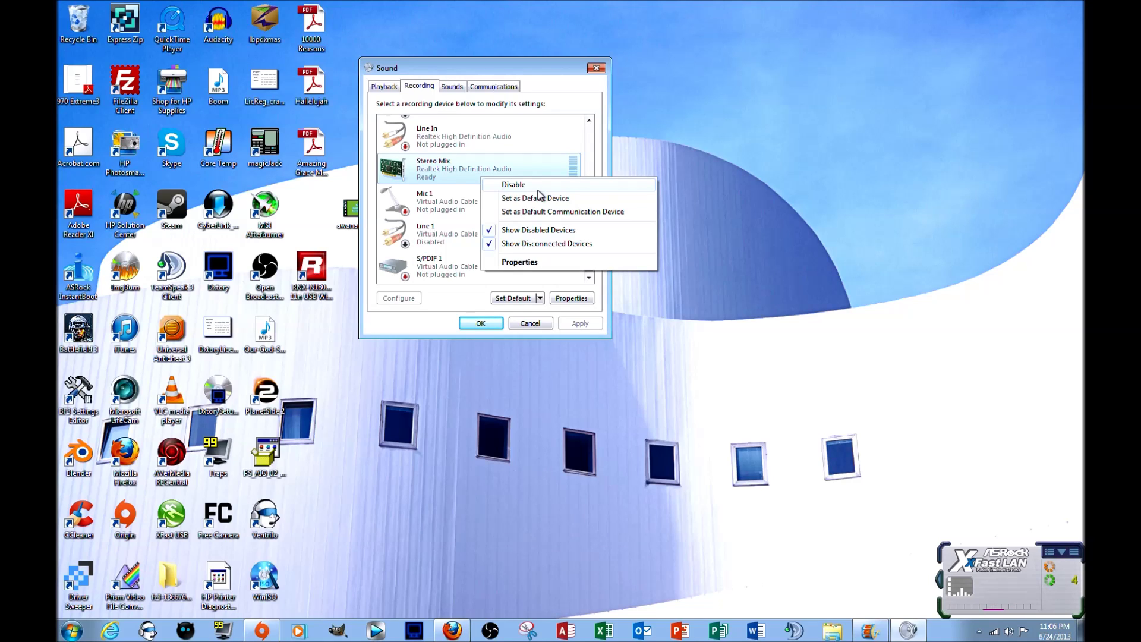
left_click(448, 178)
right_click(445, 177)
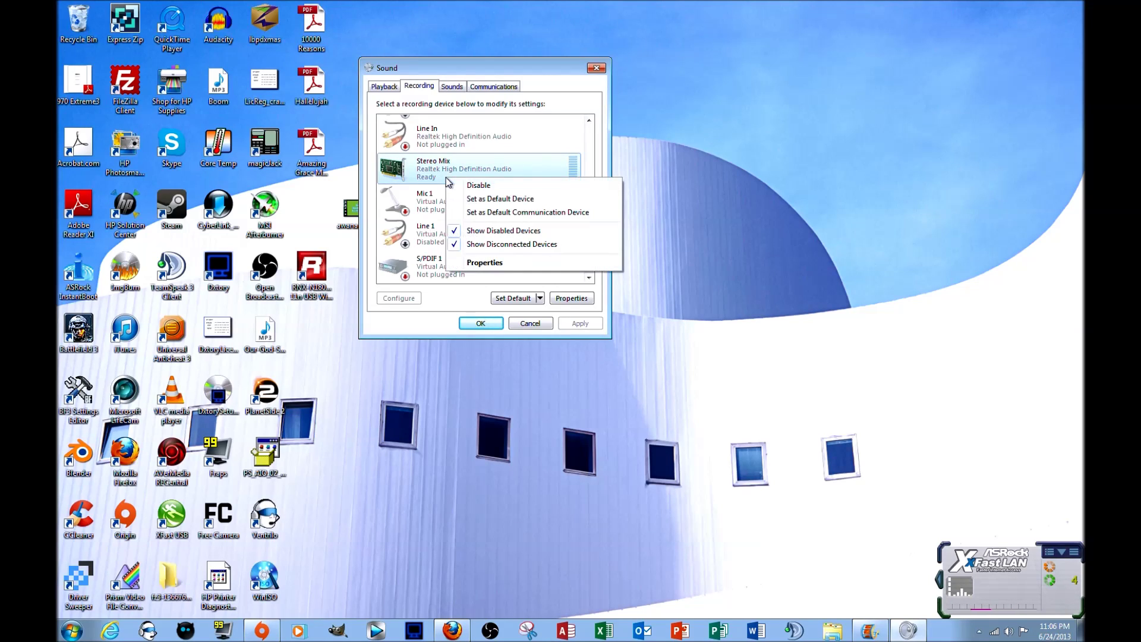
Step: Turn on Listen to this device for Stereo Mix through Speakers (Logitech G35 Headset), apply, and close
left_click(518, 265)
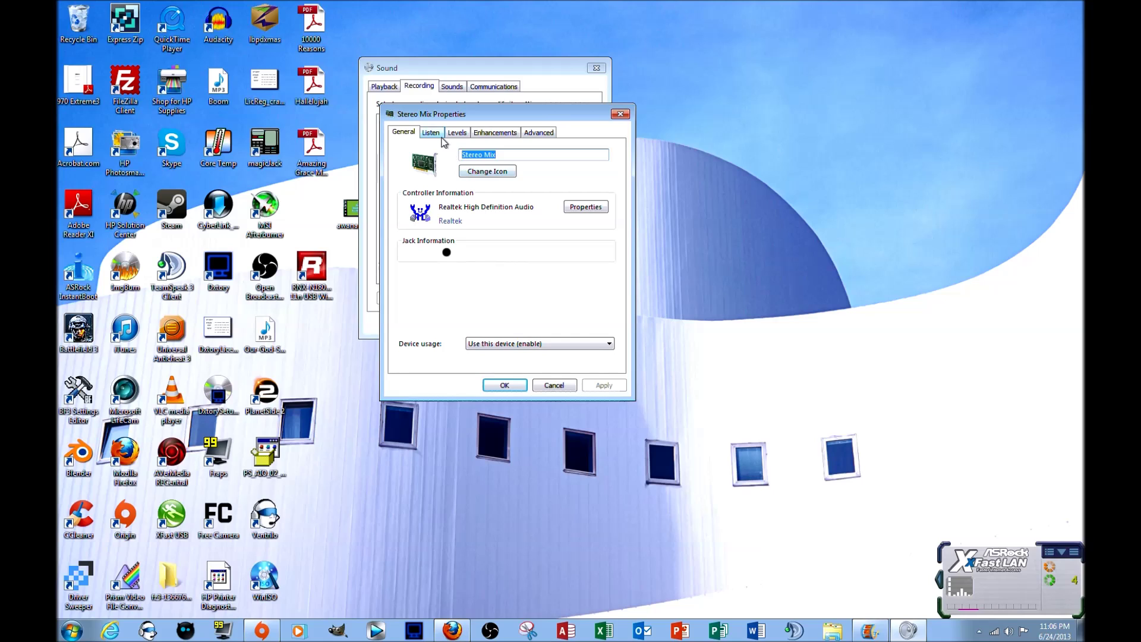
left_click(430, 133)
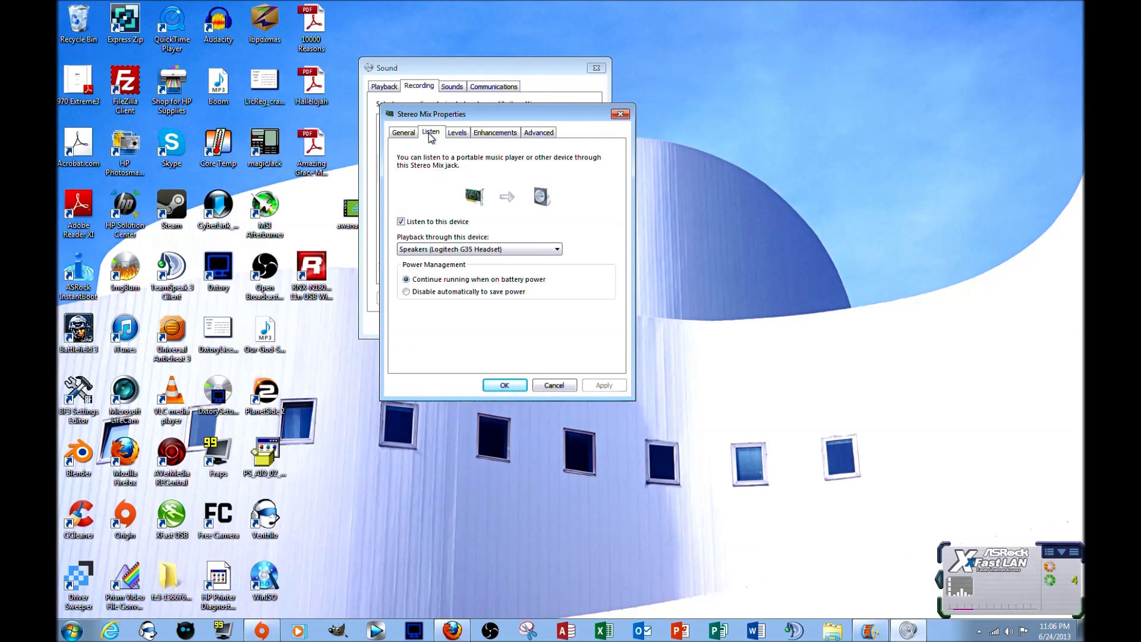
left_click(402, 222)
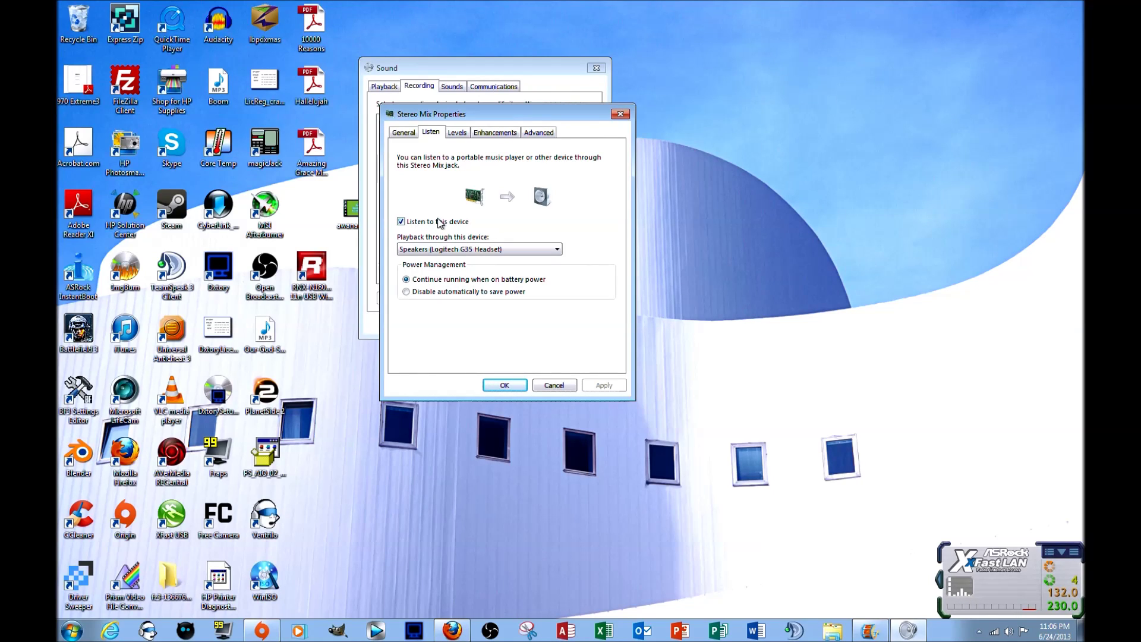
left_click(505, 250)
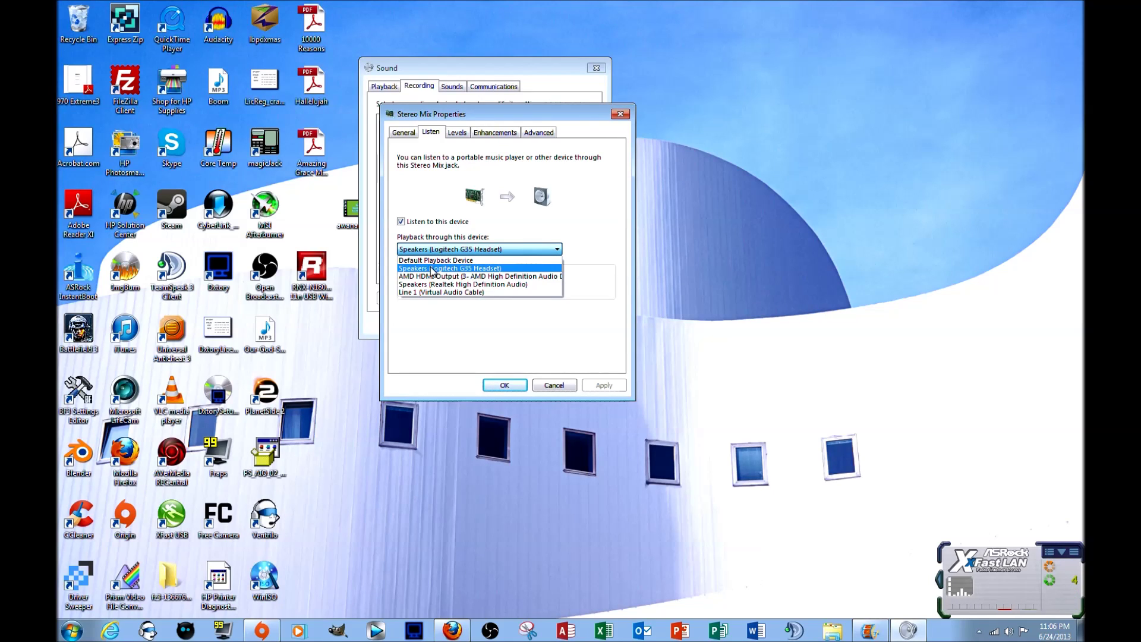
left_click(487, 269)
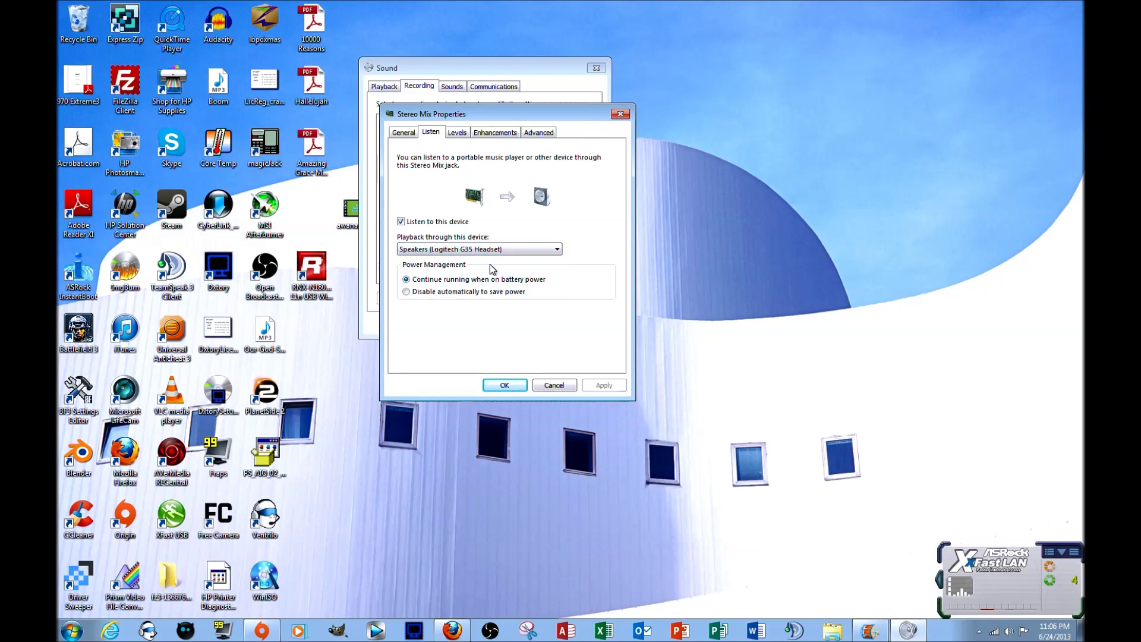
left_click(504, 386)
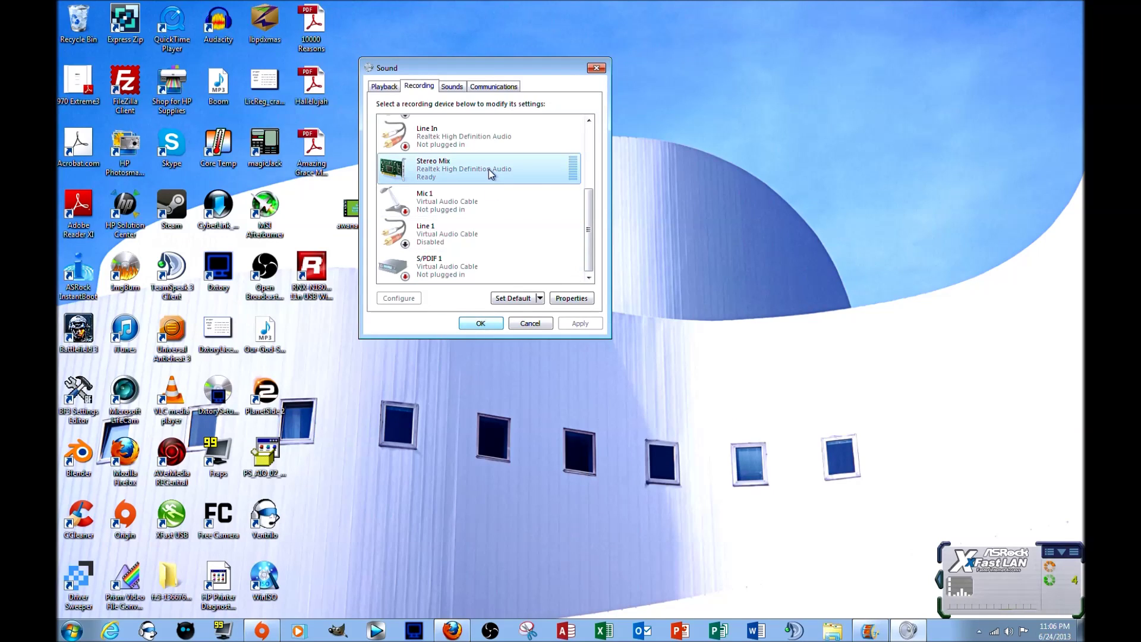
left_click(480, 324)
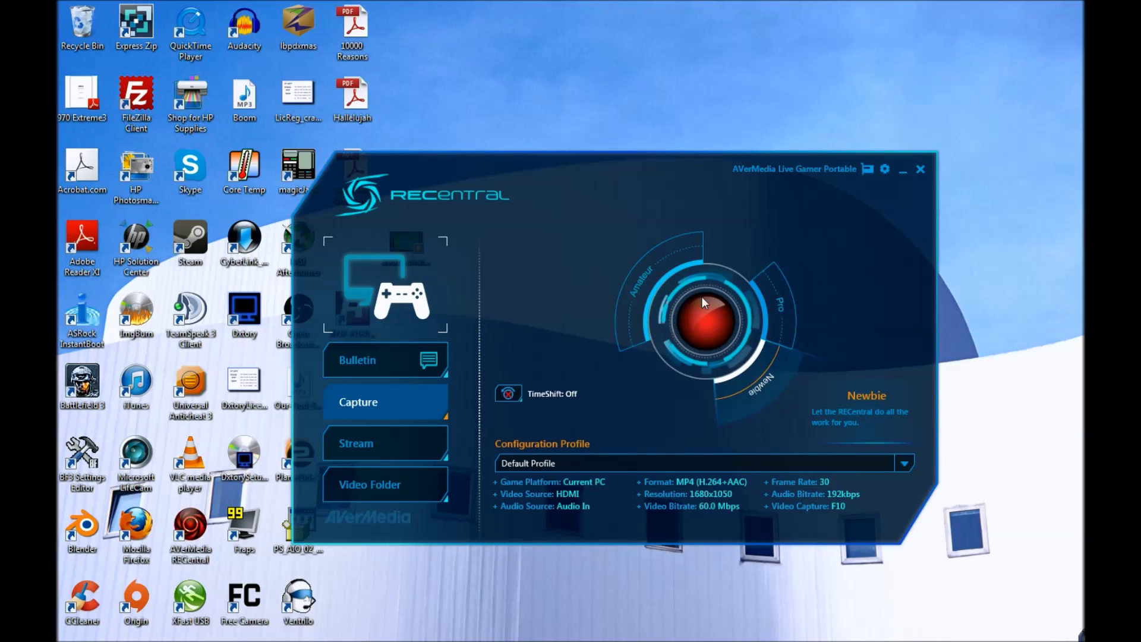
Step: Switch RECentral from Newbie to Pro mode on the mode dial
left_click(779, 309)
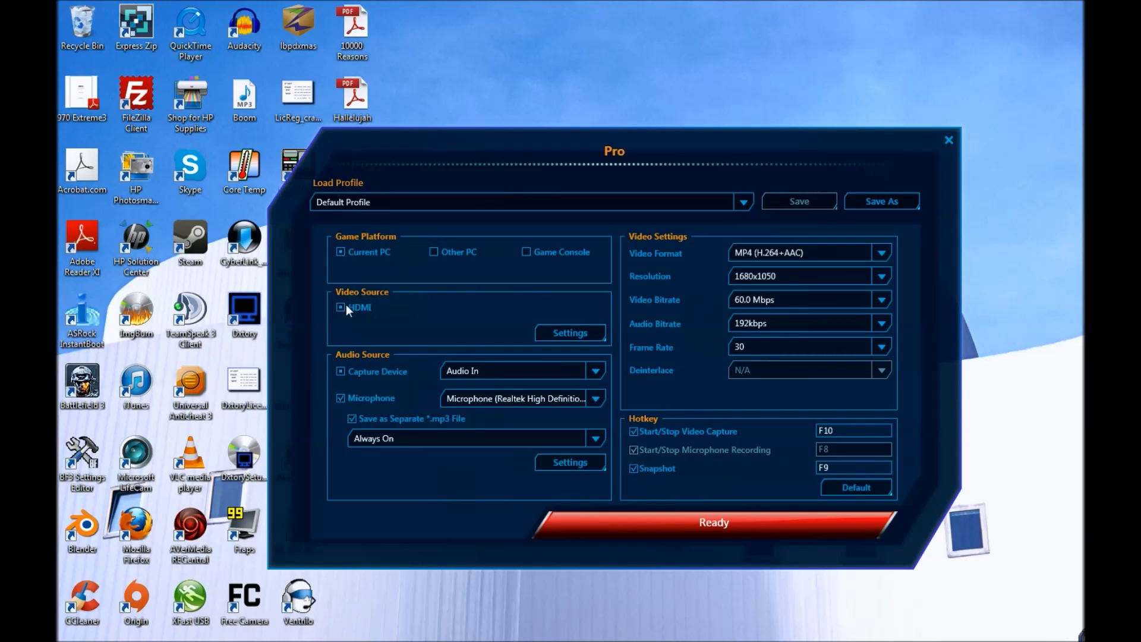
Step: Open Video Source Settings, keep Color Range at Standard (16-235), and close the dialog
left_click(564, 340)
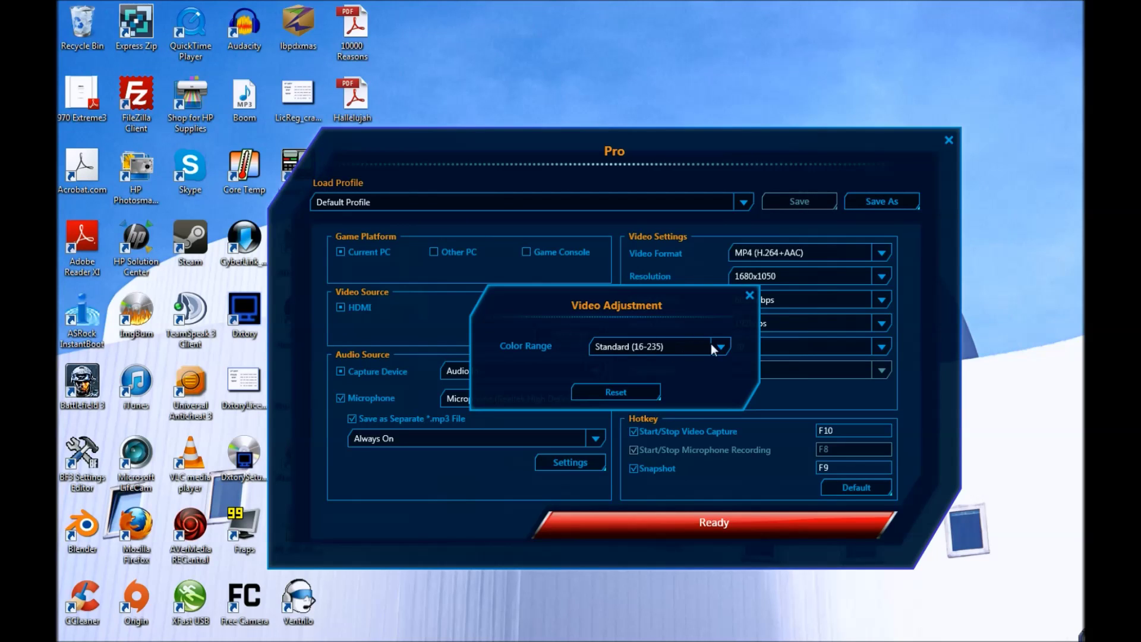
left_click(711, 344)
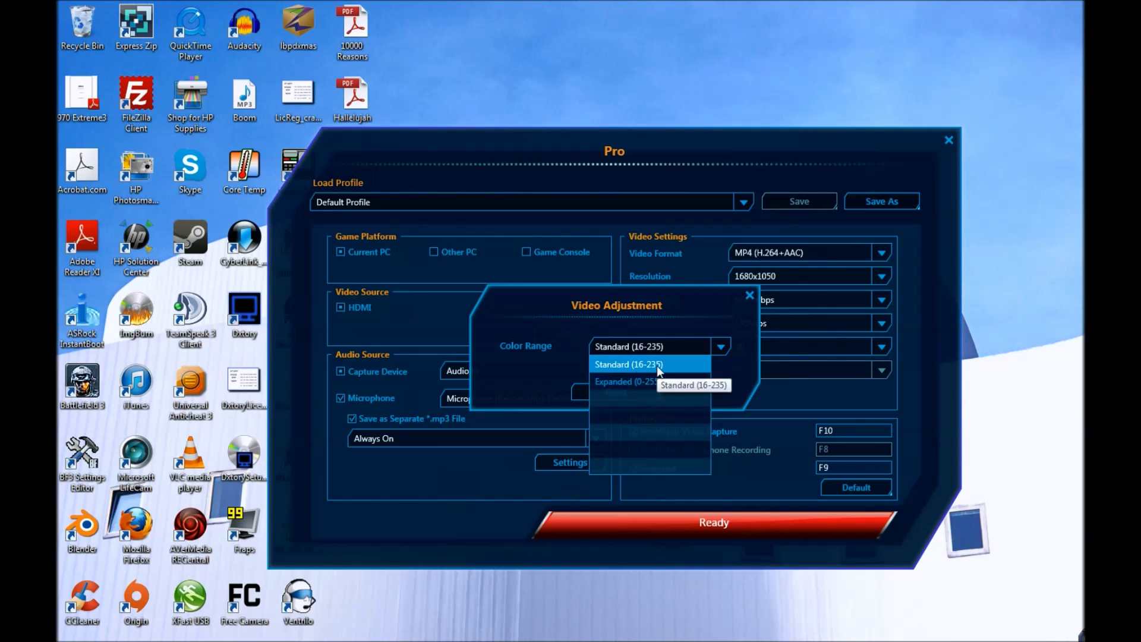
left_click(721, 345)
left_click(748, 296)
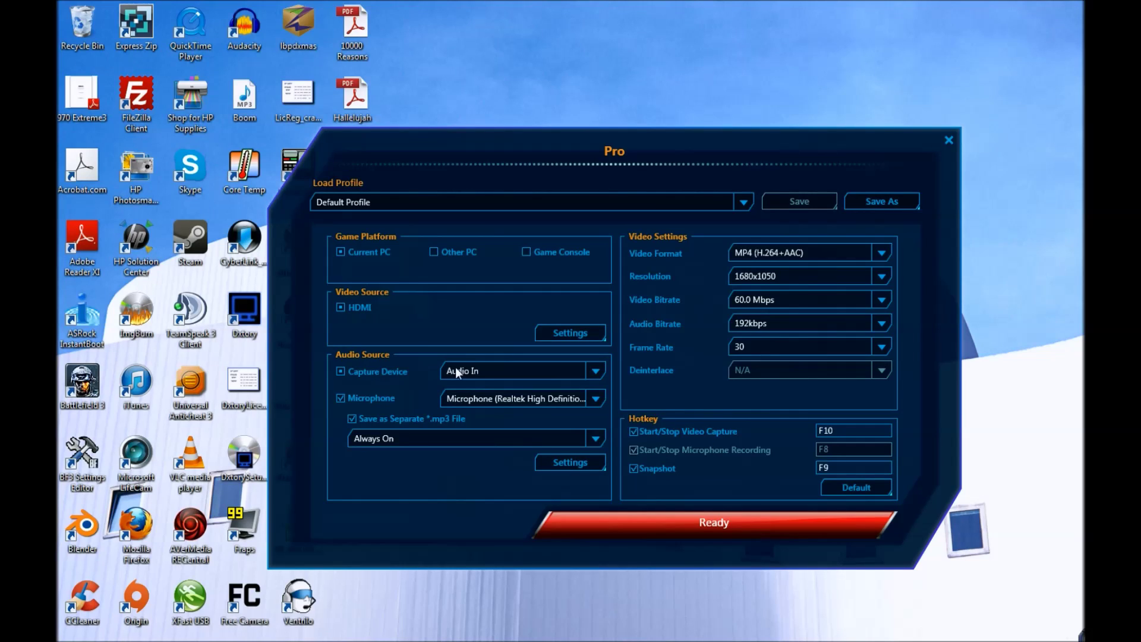
left_click(593, 372)
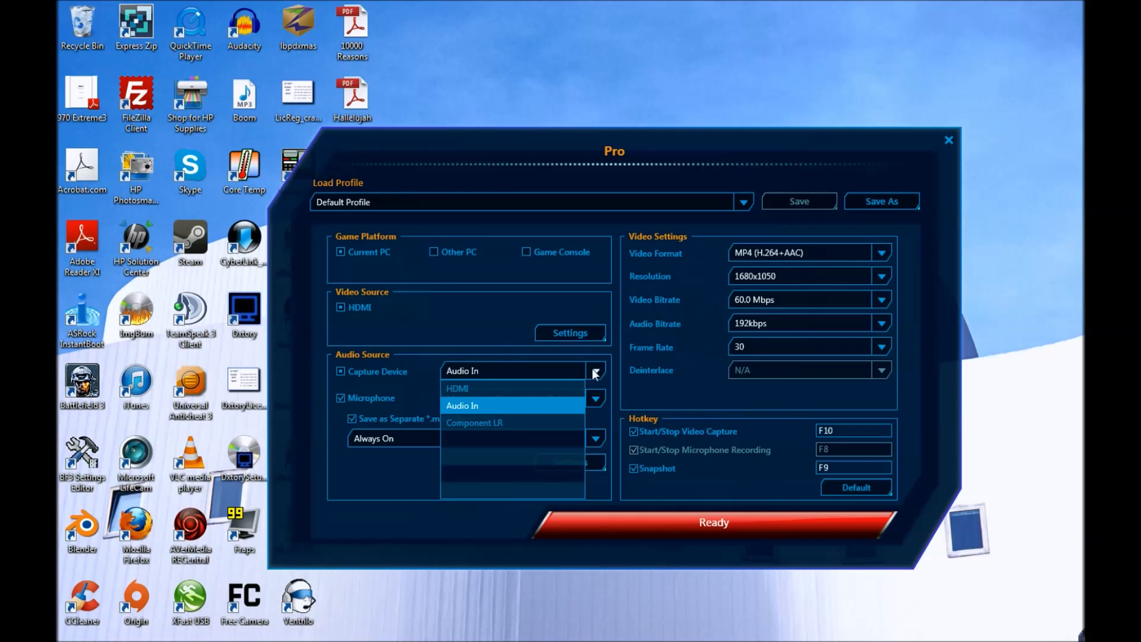
left_click(514, 401)
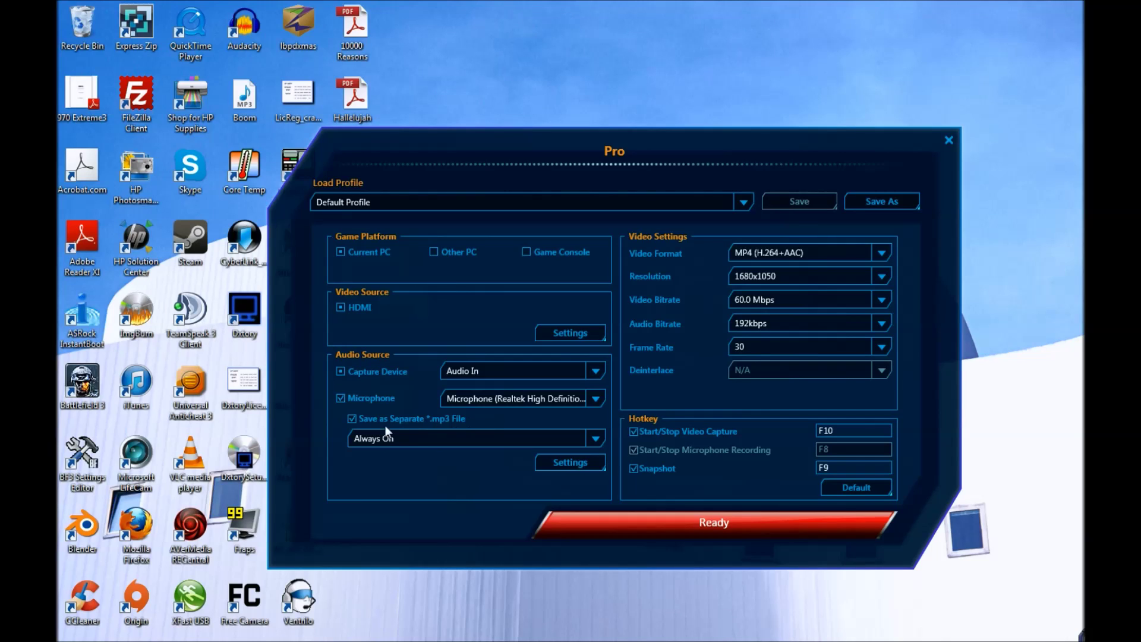
left_click(593, 438)
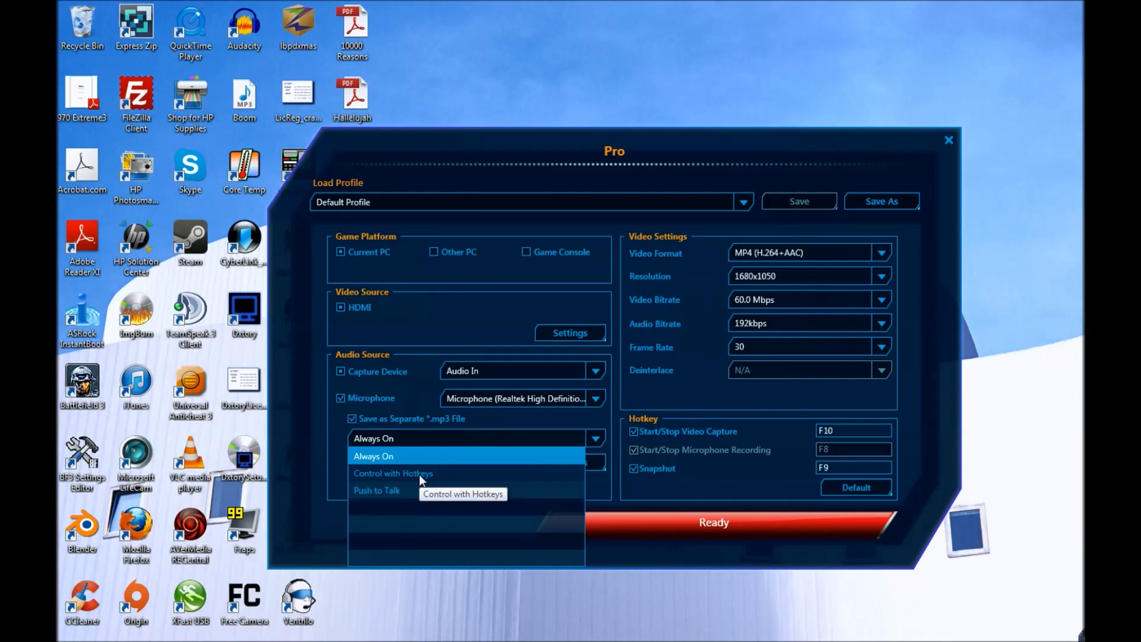
left_click(484, 413)
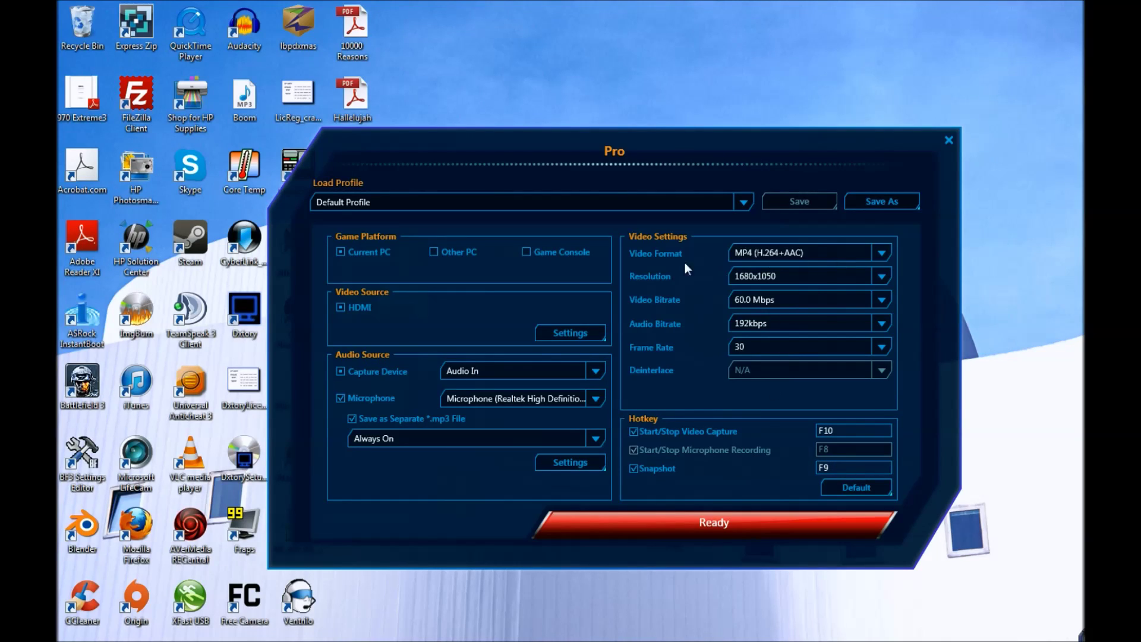
left_click(877, 260)
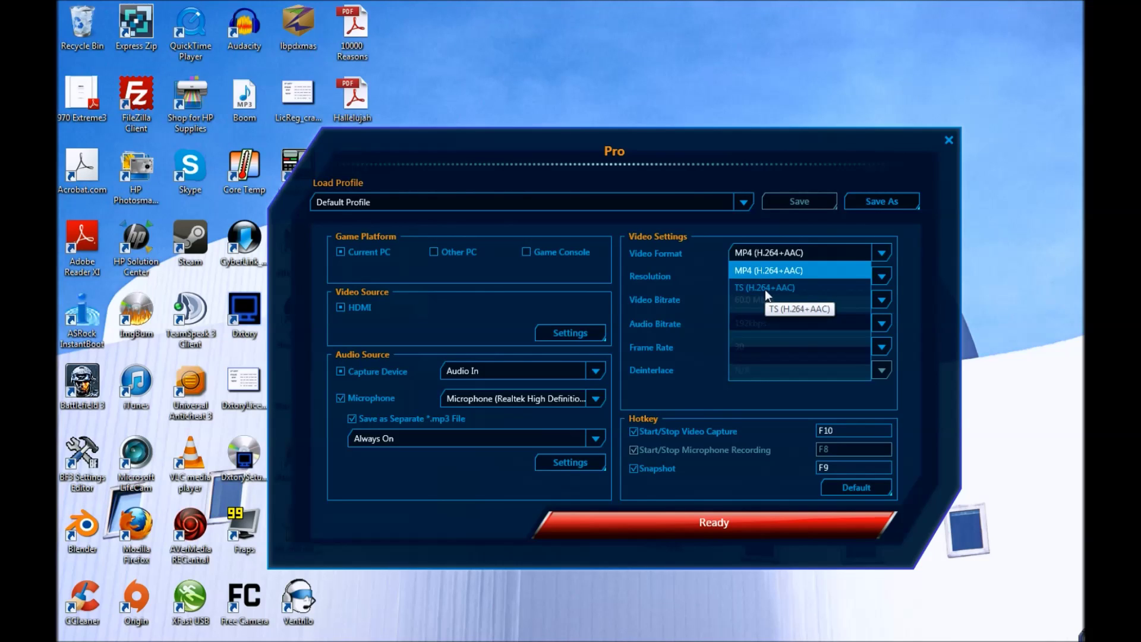
left_click(829, 274)
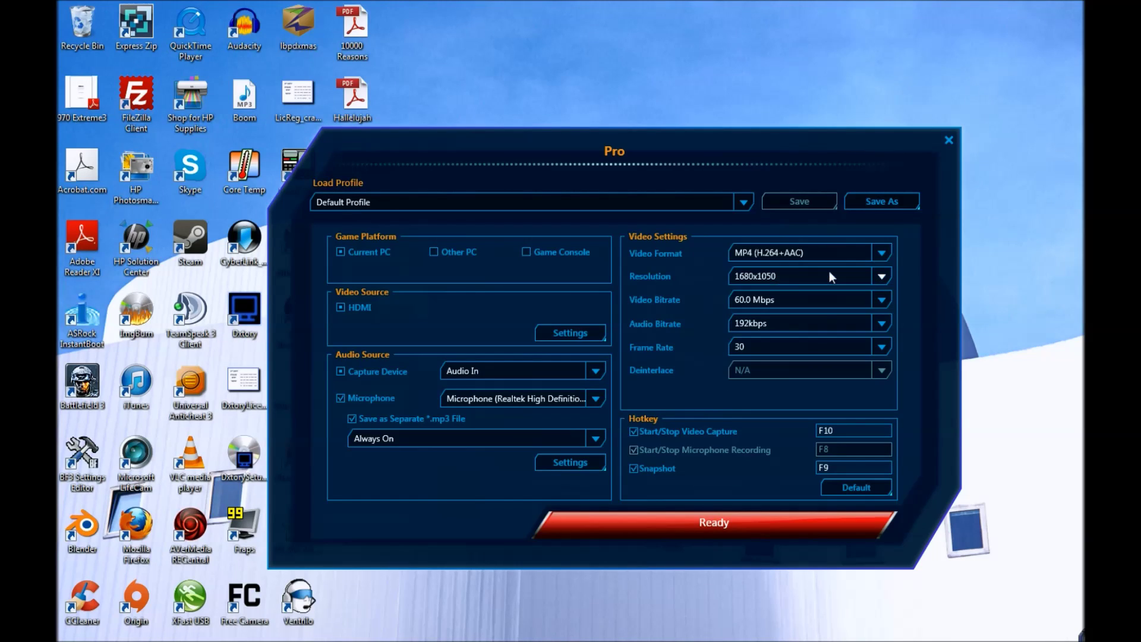
left_click(882, 253)
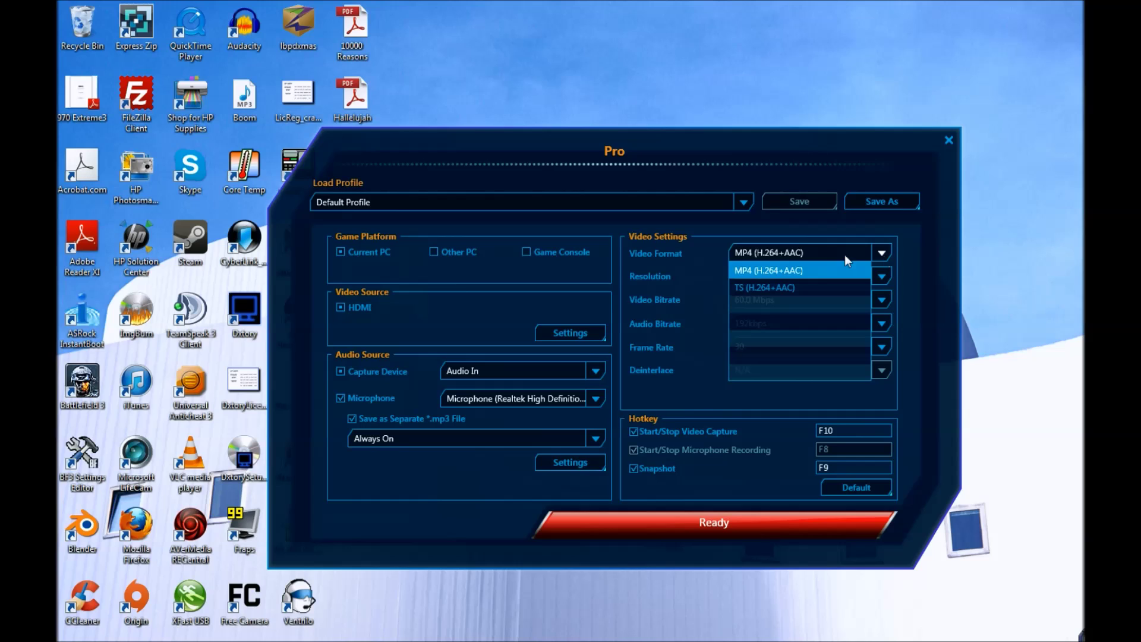
left_click(881, 253)
left_click(882, 253)
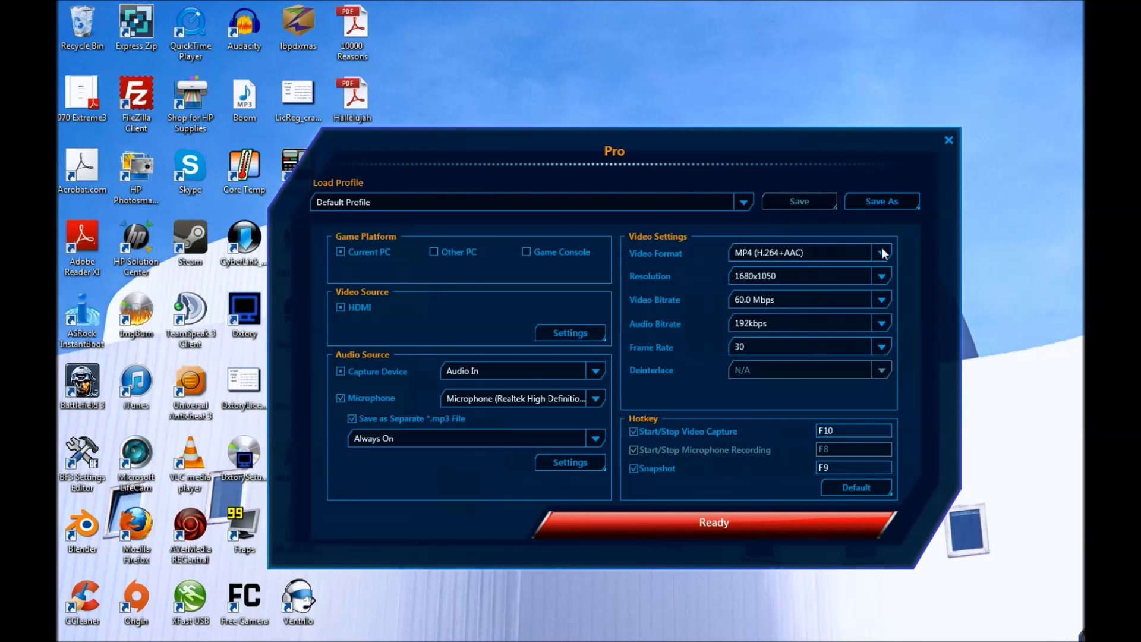
left_click(882, 253)
left_click(881, 253)
left_click(883, 276)
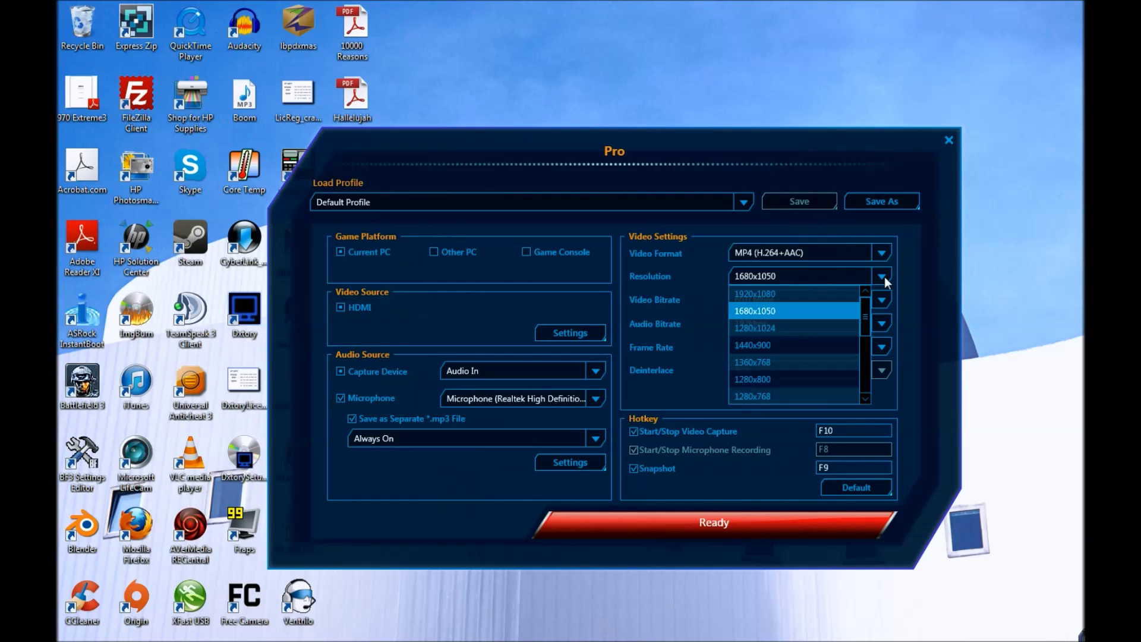
Step: Keep the 1680x1050 resolution and open the Video Bitrate list to choose 60.0 Mbps
left_click(883, 277)
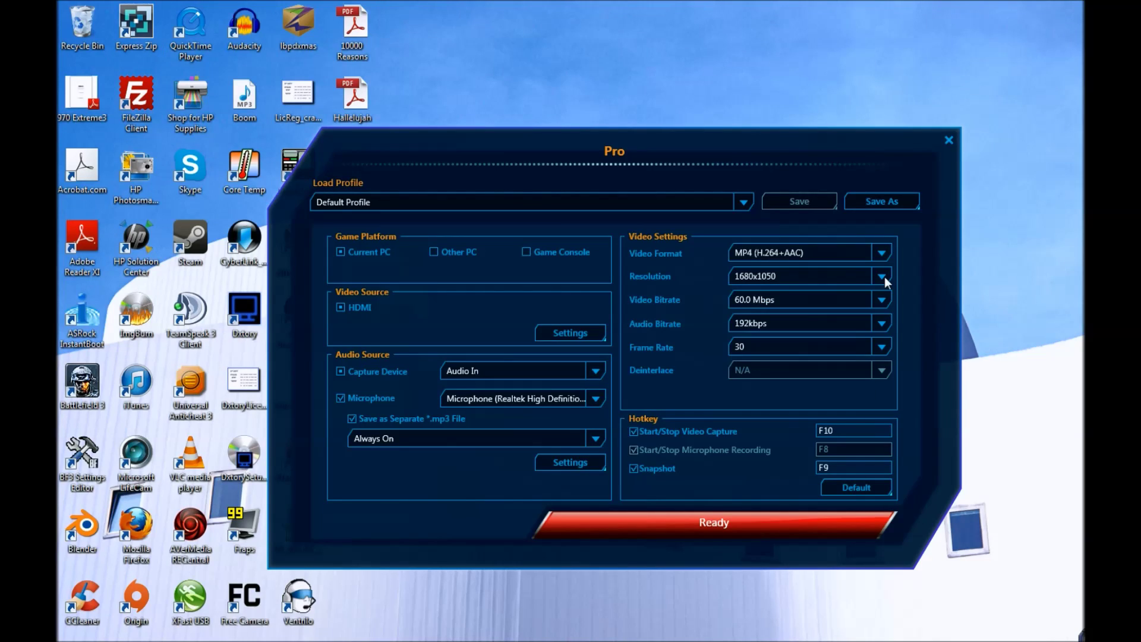
left_click(883, 300)
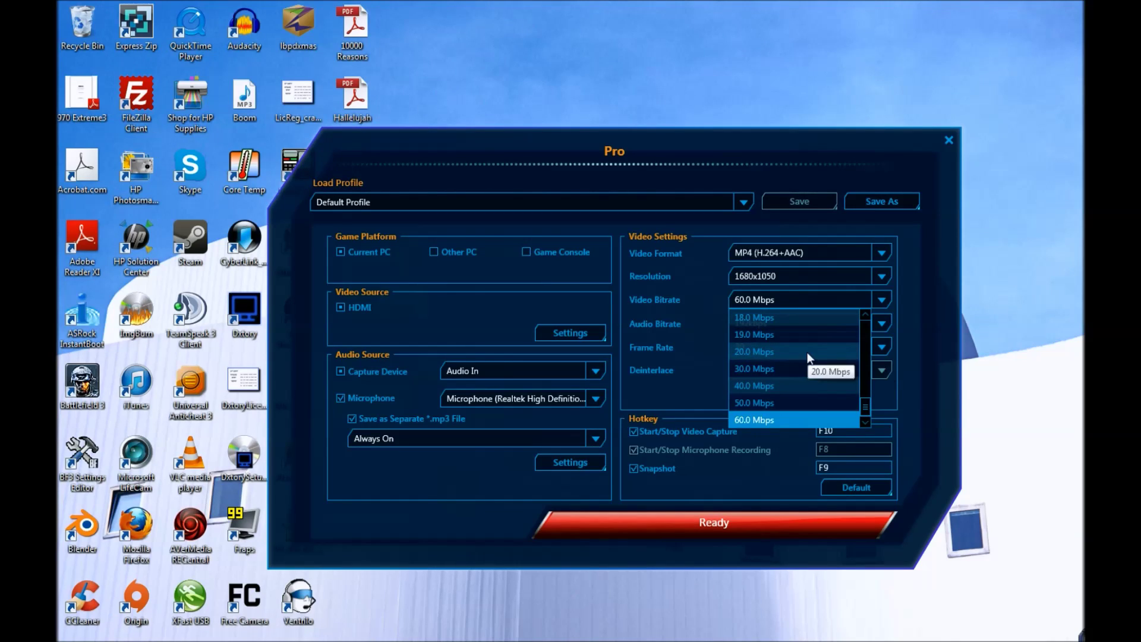
left_click(770, 423)
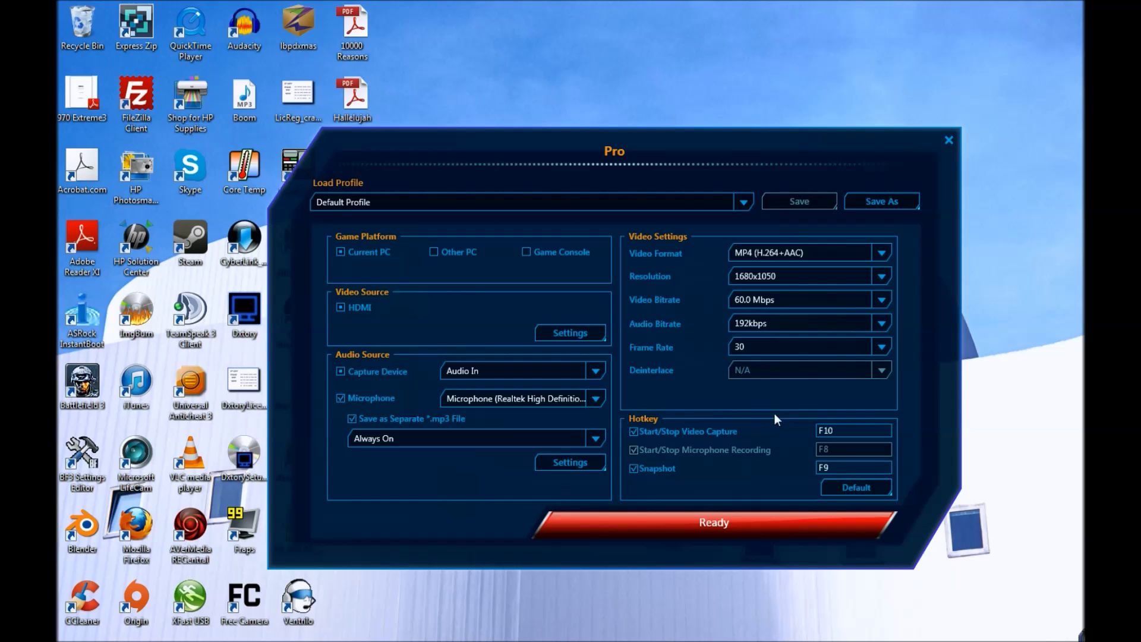
left_click(882, 345)
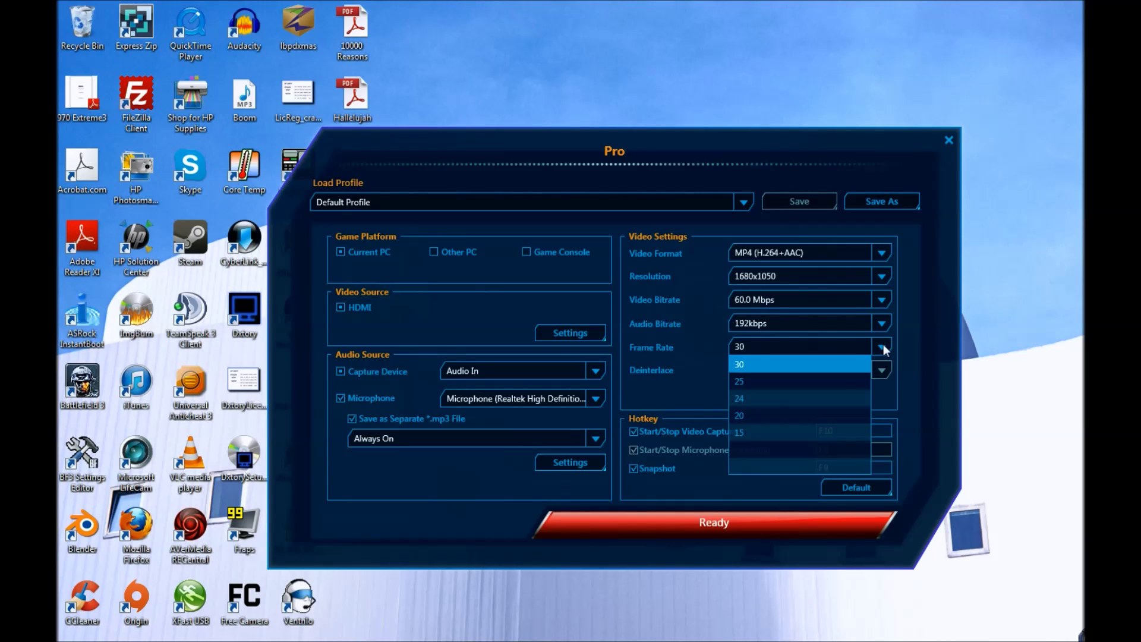
left_click(786, 360)
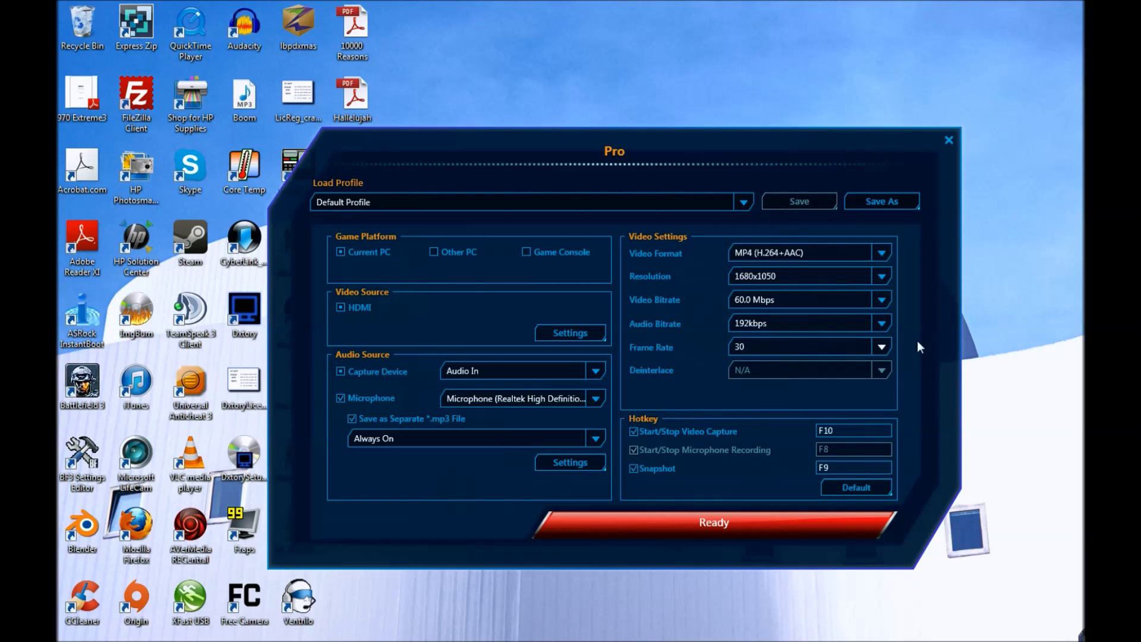
left_click(880, 345)
left_click(880, 345)
left_click(881, 345)
left_click(881, 346)
Step: Apply the Pro profile (MP4, 1680x1050, 60 Mbps, 30 fps) and close the RECentral settings window
left_click(741, 529)
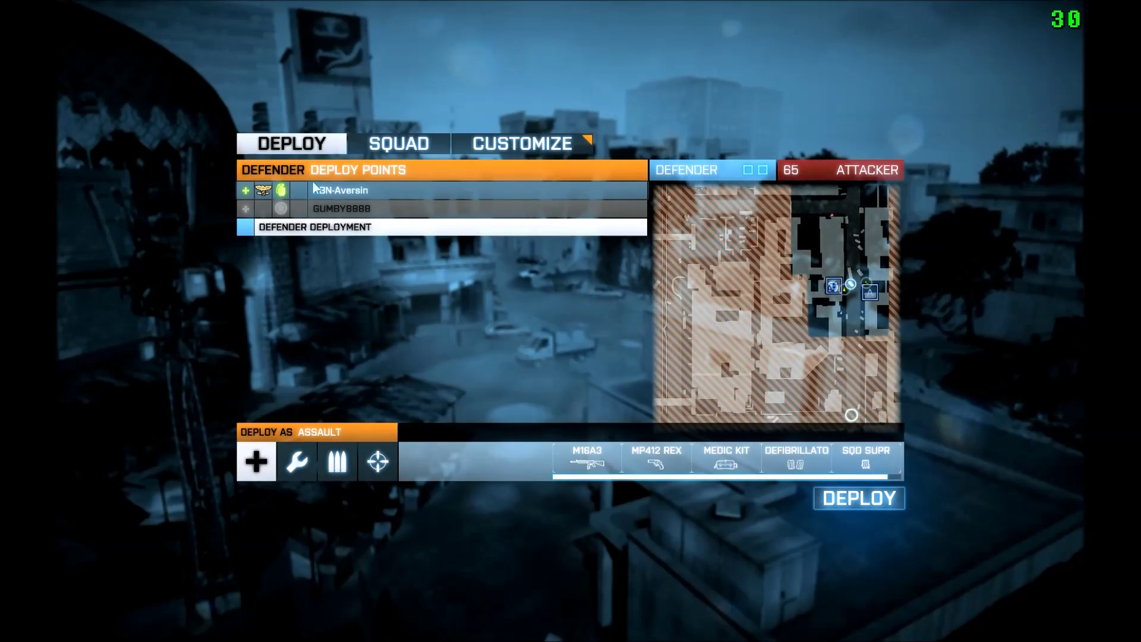
Step: Switch the squad specialization to SQD COVR and deploy as Assault on the squadmate's spawn point
left_click(850, 462)
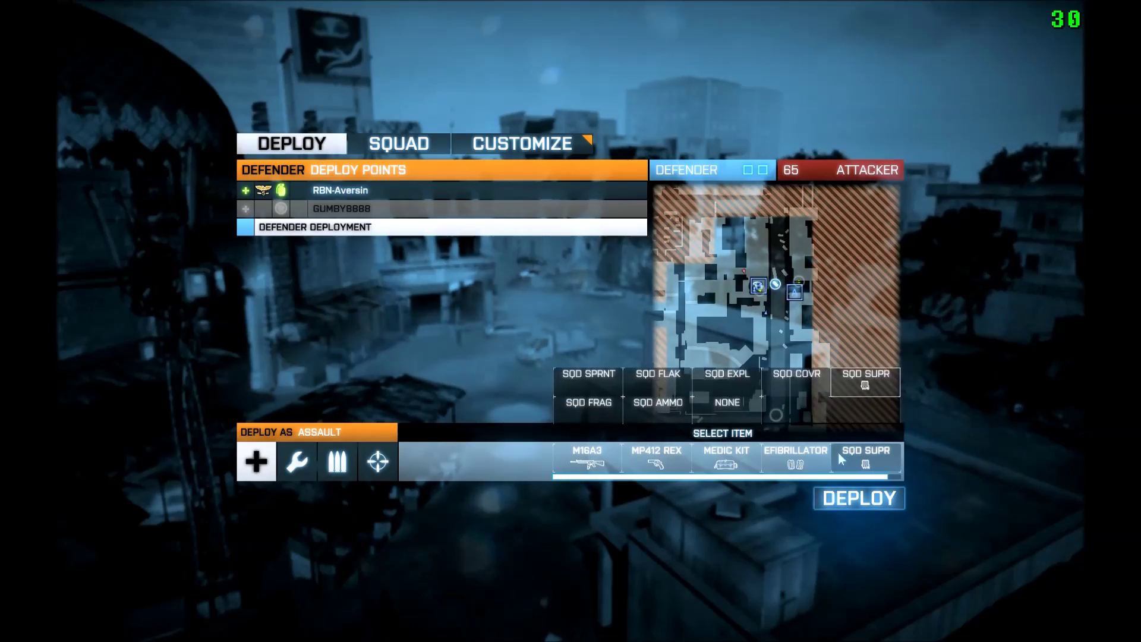
left_click(795, 382)
left_click(430, 189)
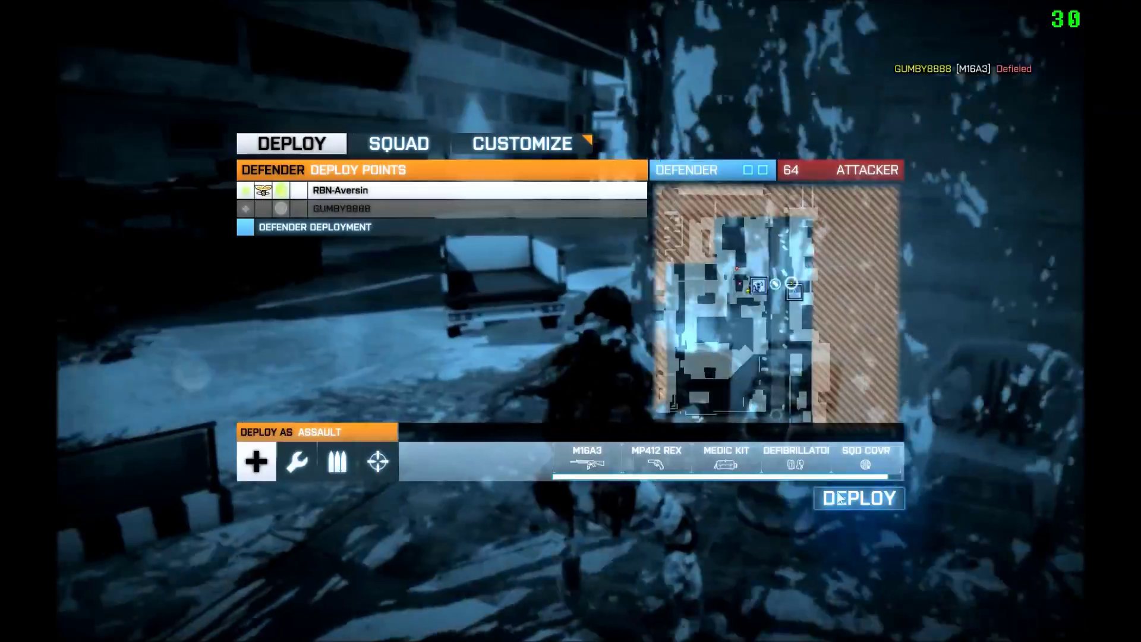
left_click(858, 498)
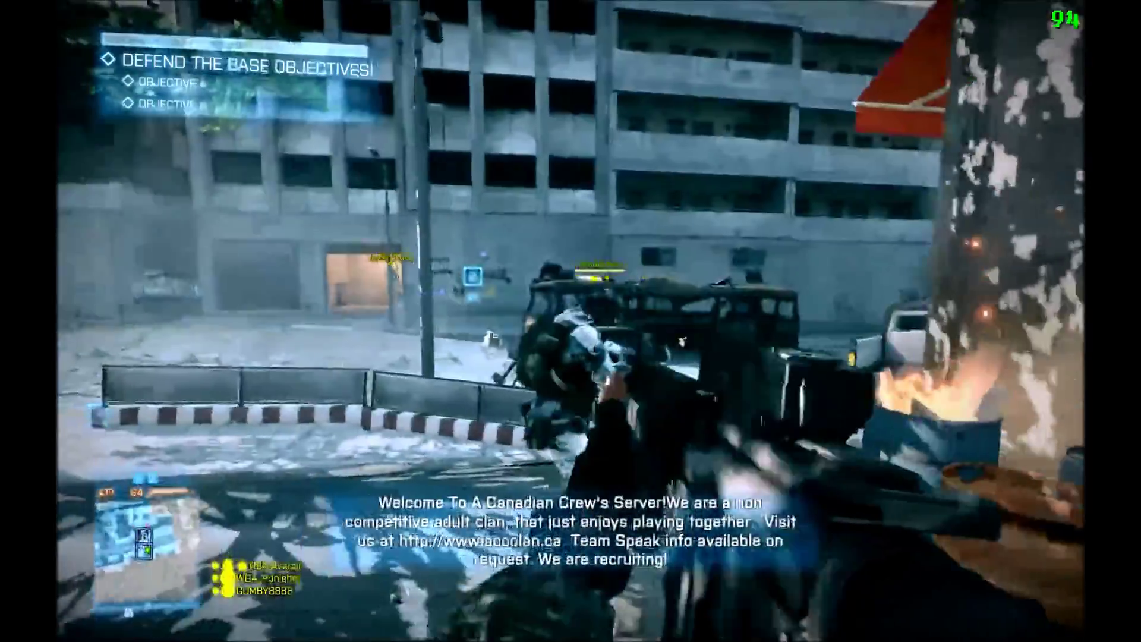
Step: Advance along the street past the truck and into the lit garage
key("w")
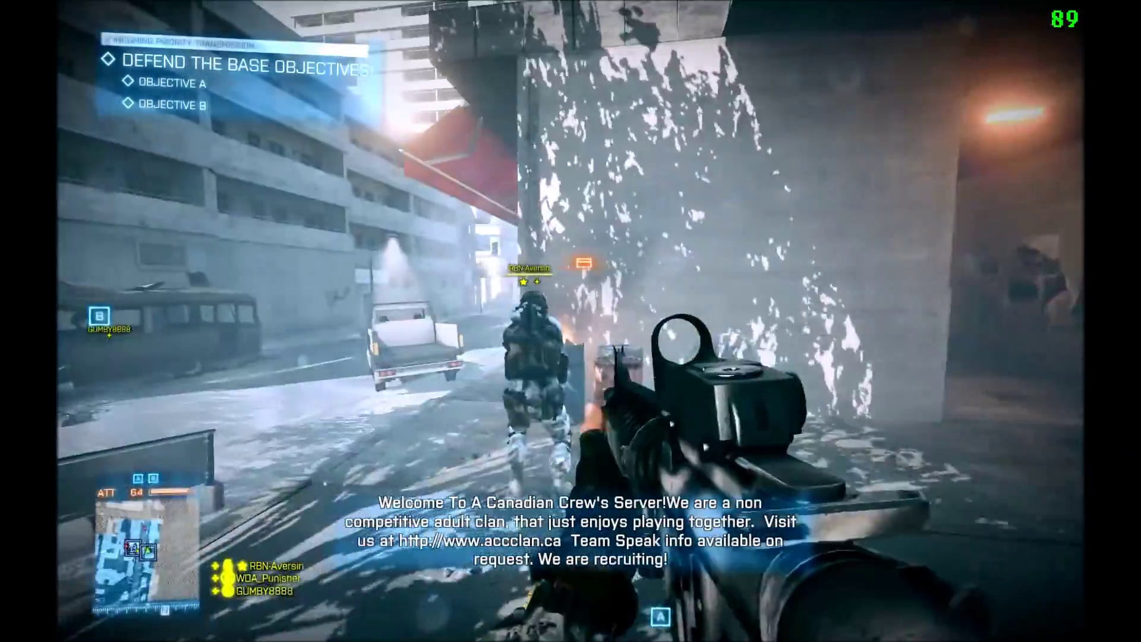
key("w")
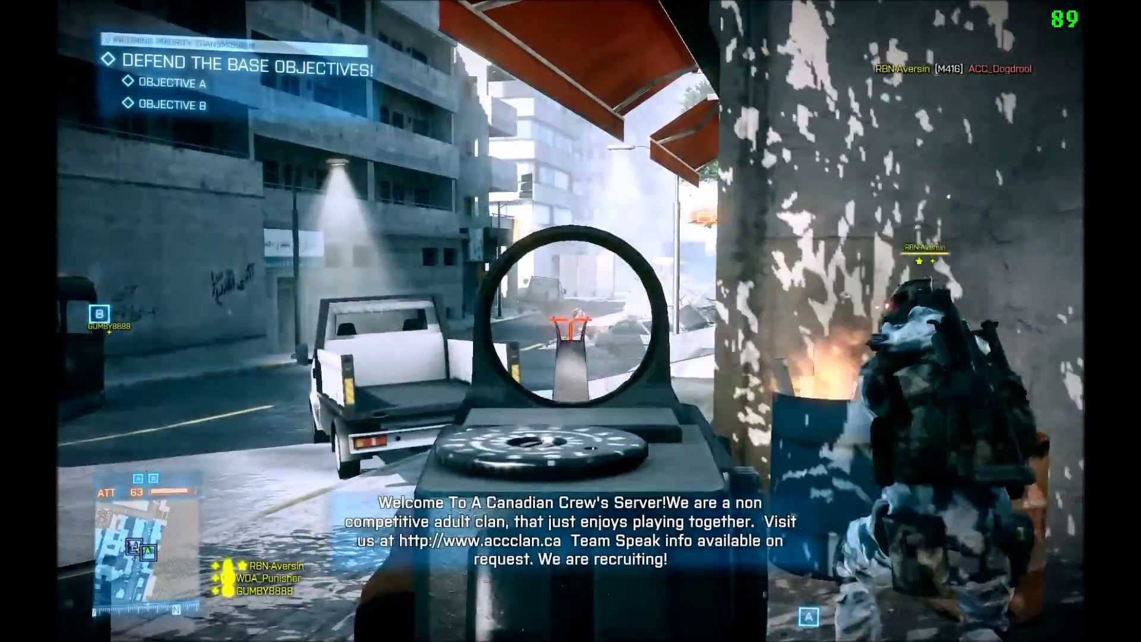
key("w")
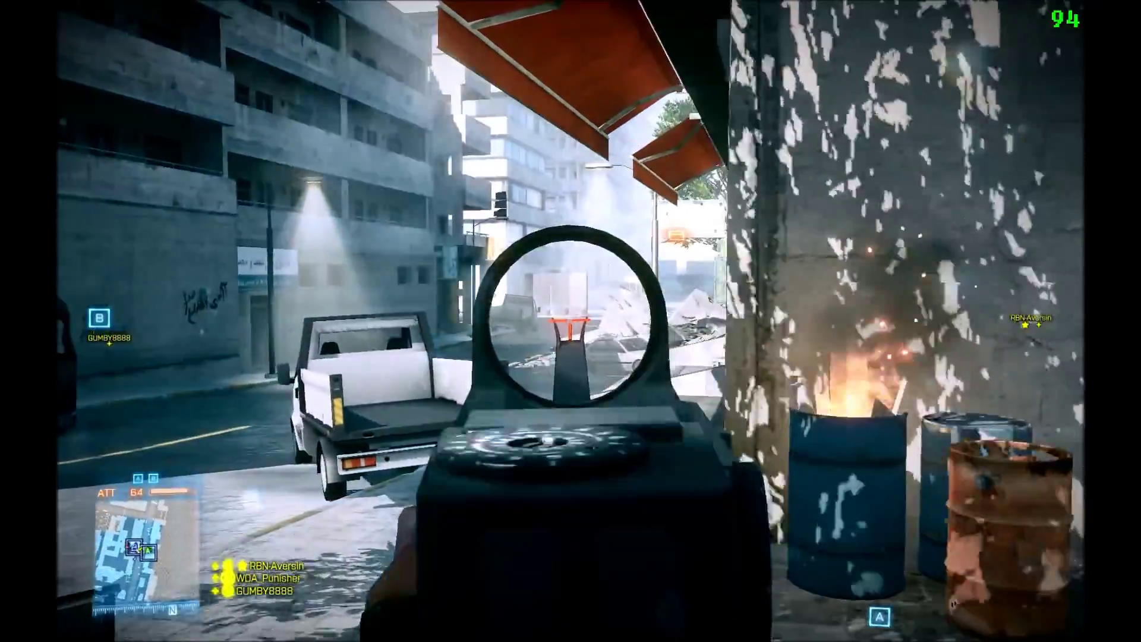
key("w")
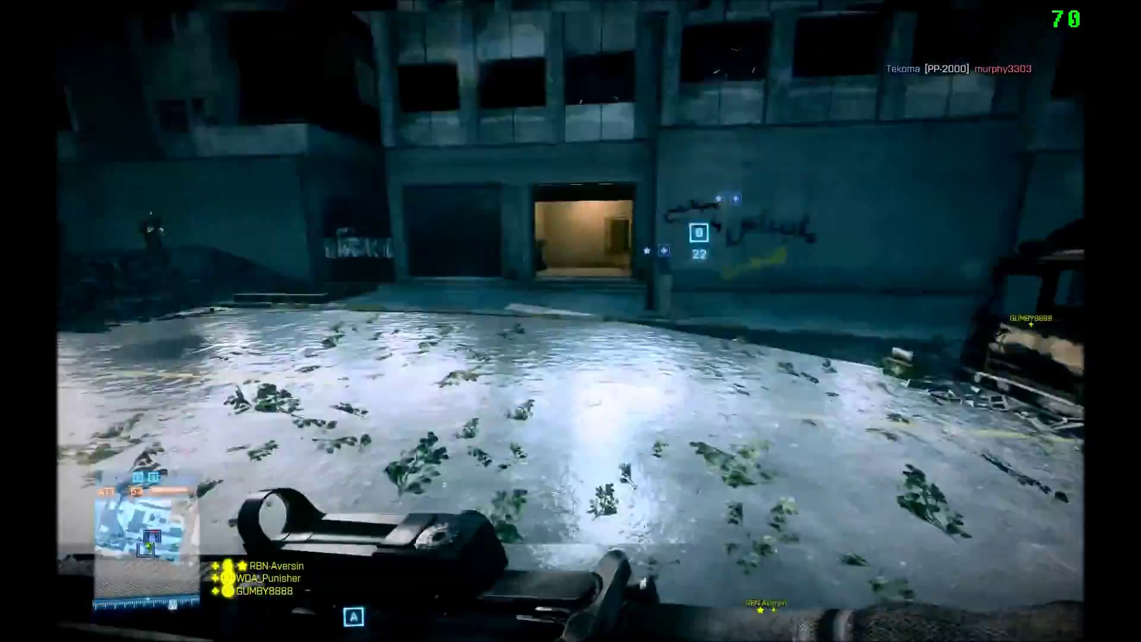
key("w")
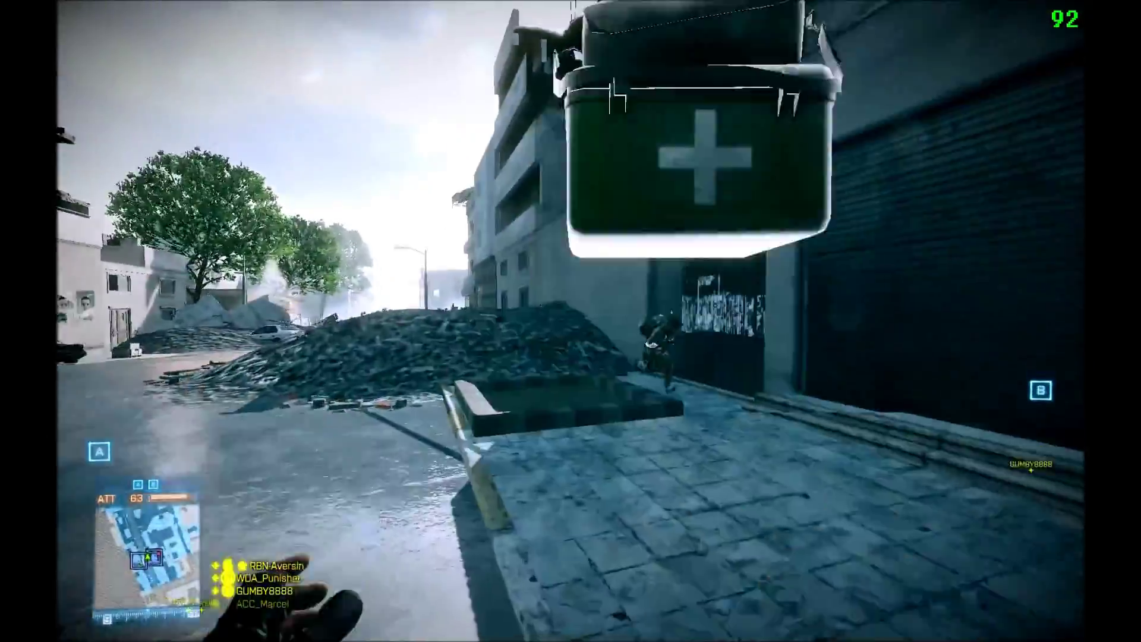
key("w")
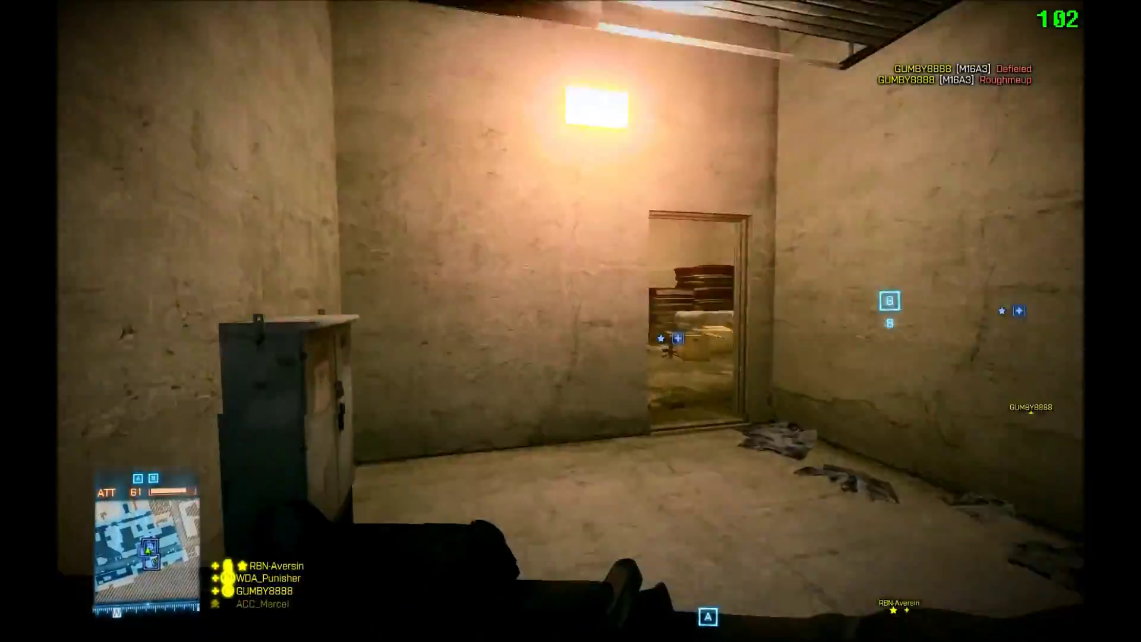
Step: Move through the storage rooms and out into the alley toward the graffiti wall
key("w")
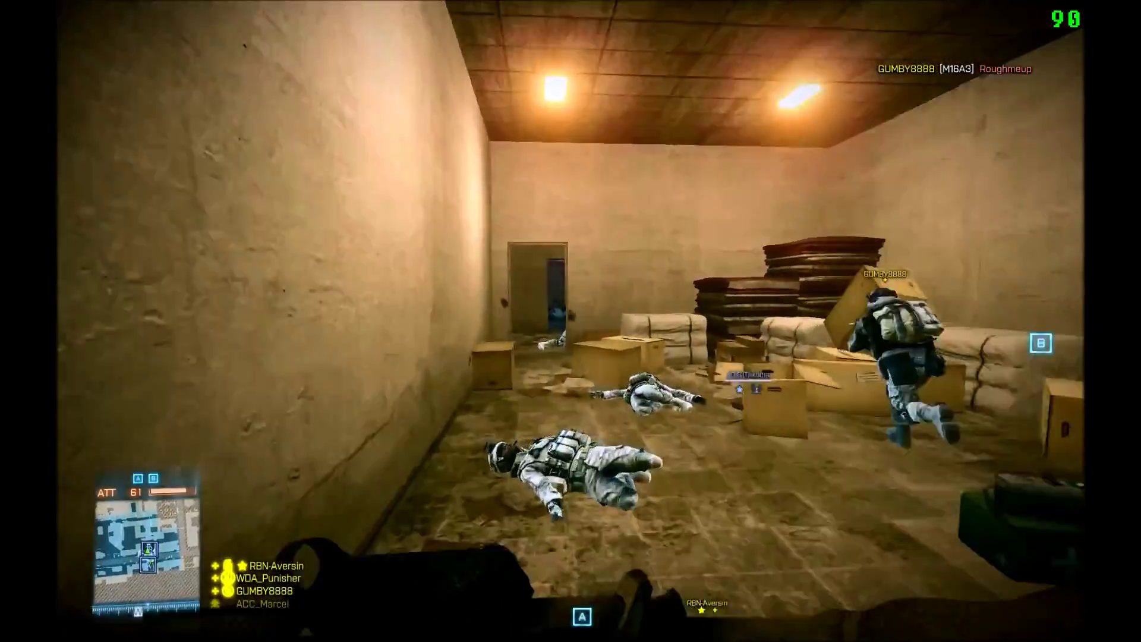
key("w")
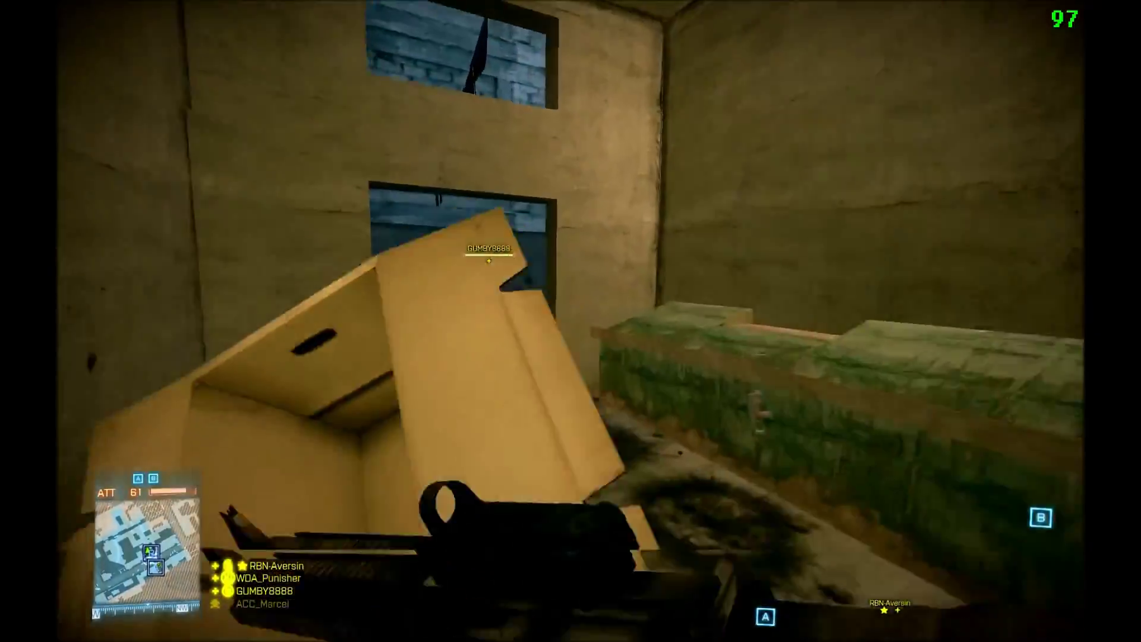
key("w")
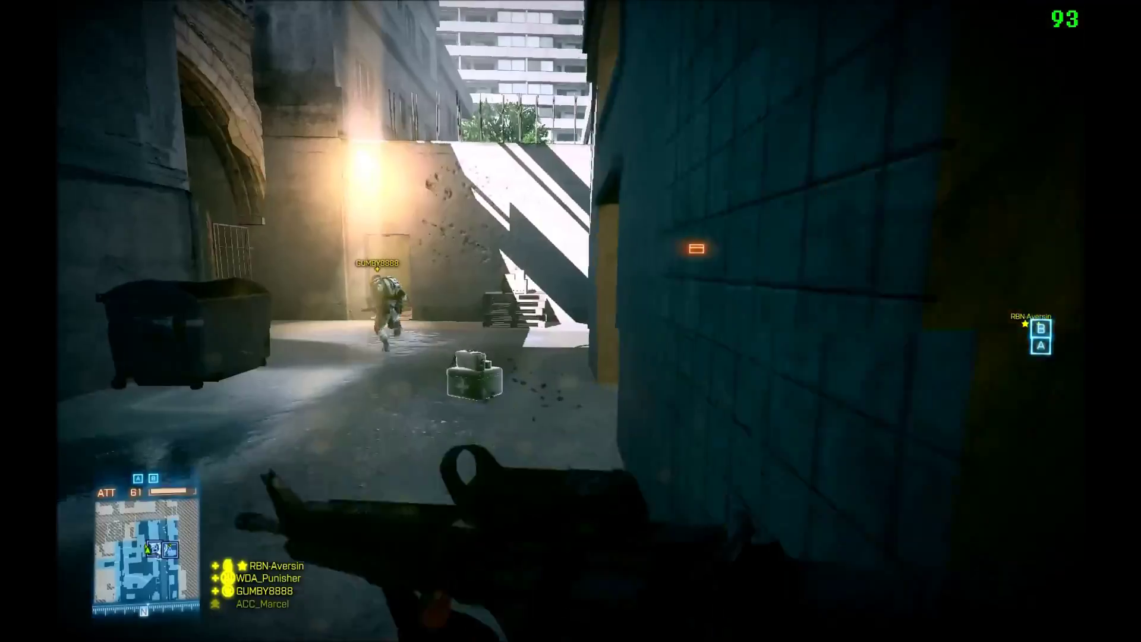
key("w")
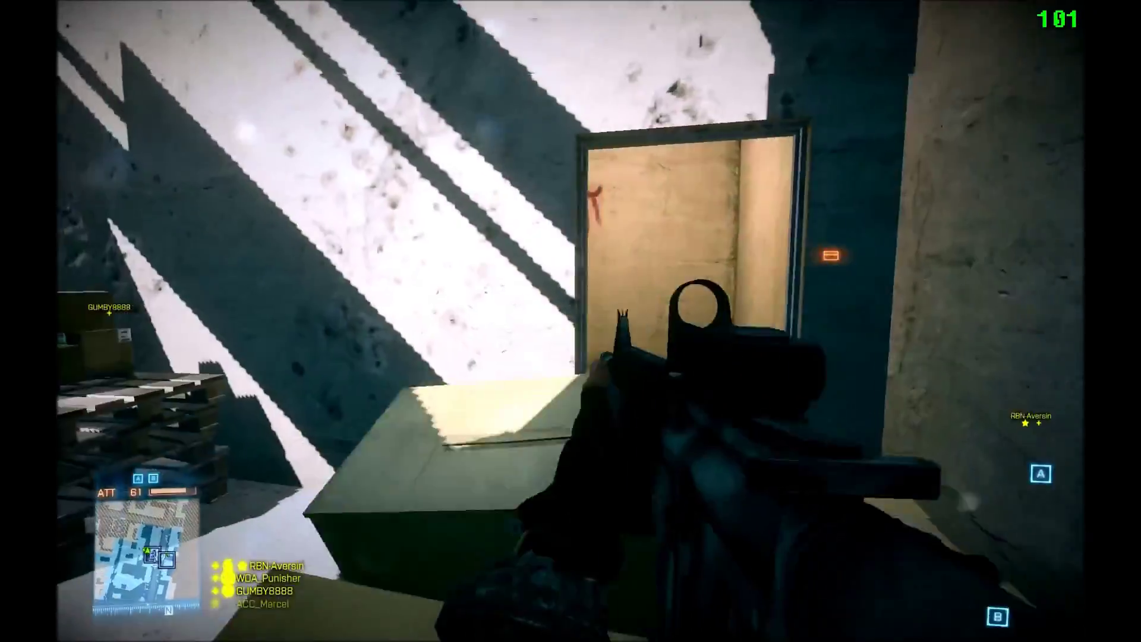
key("w")
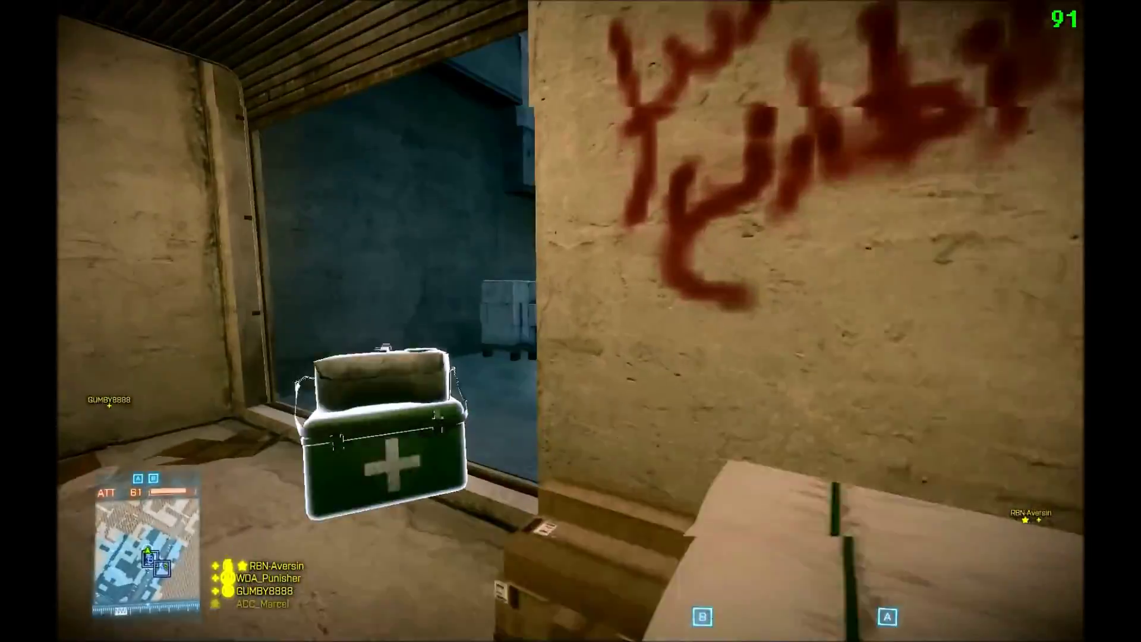
key("w")
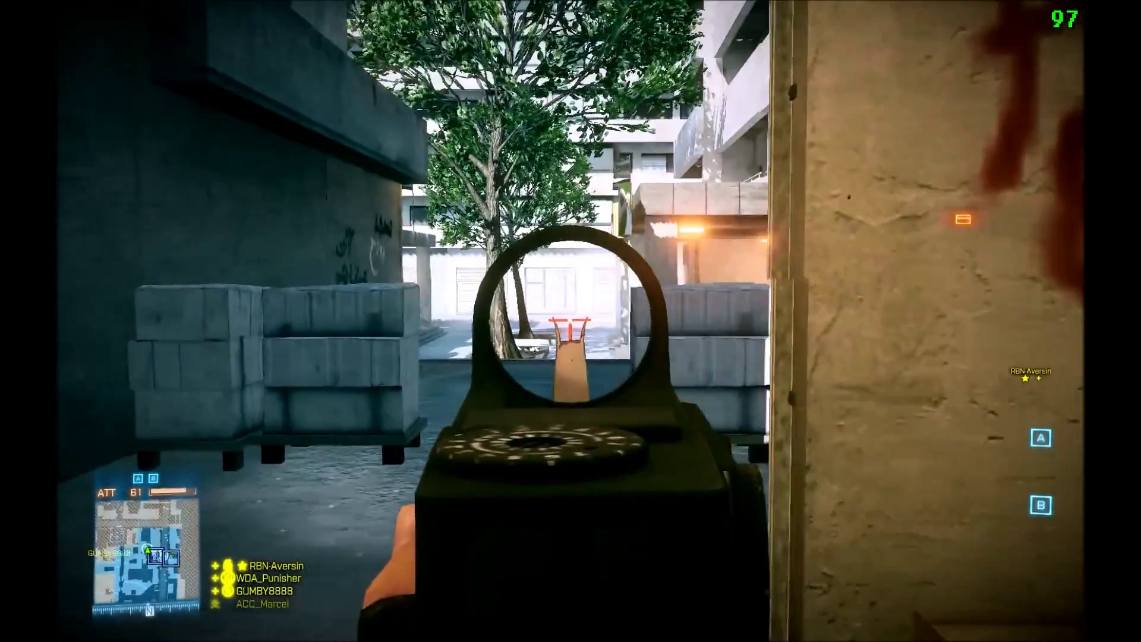
key("d")
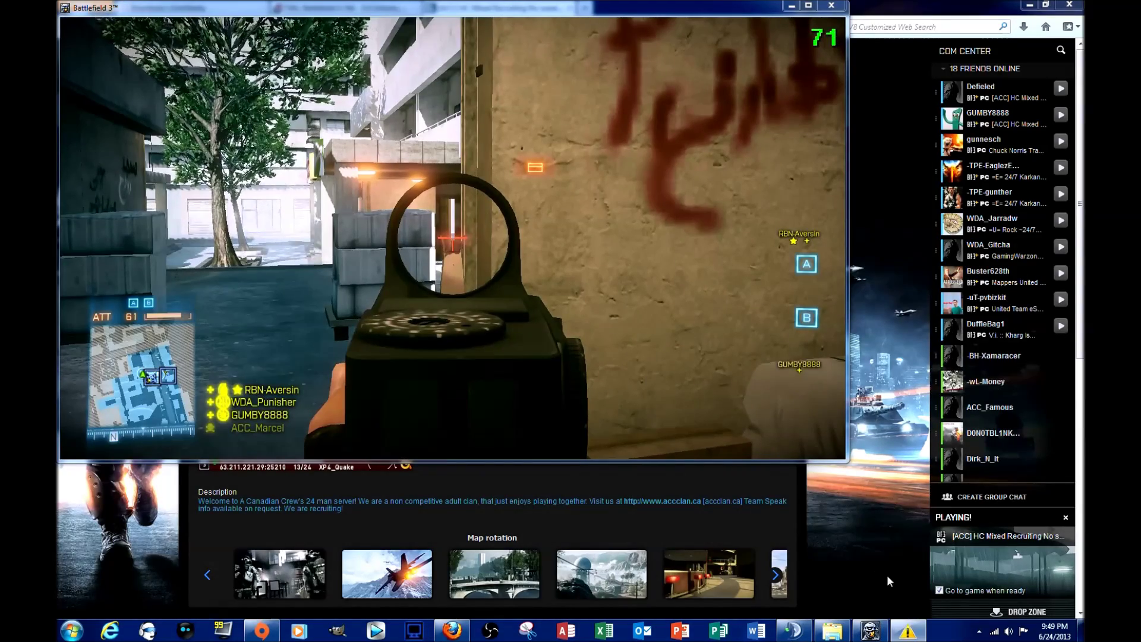
Step: Bring up the Windows prompt offering to switch to the Windows 7 Basic colour scheme
left_click(904, 632)
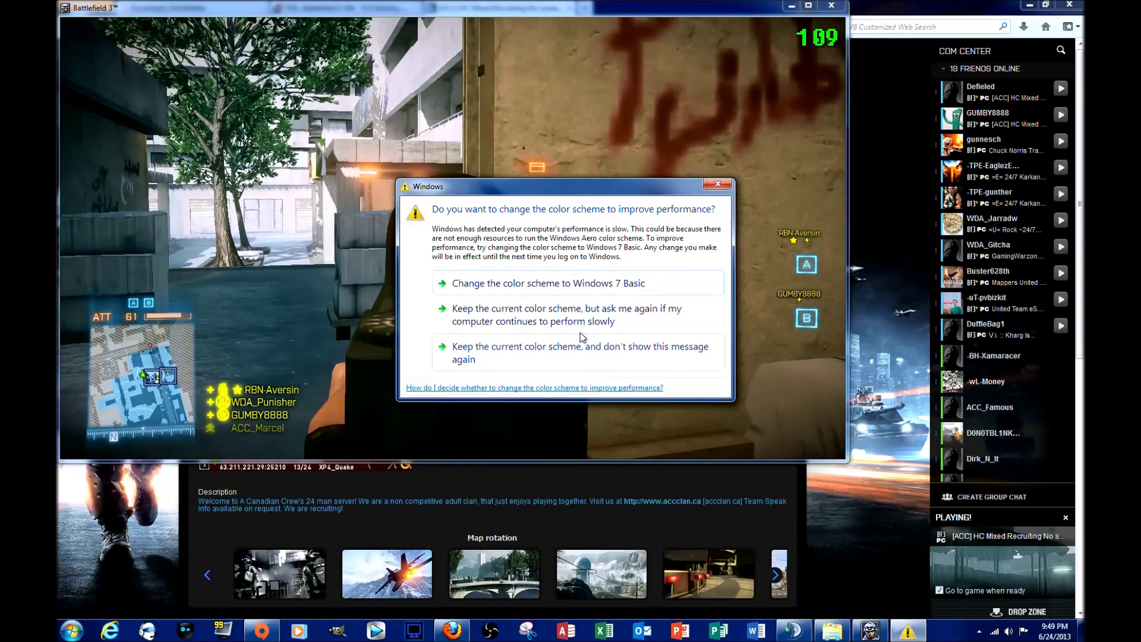